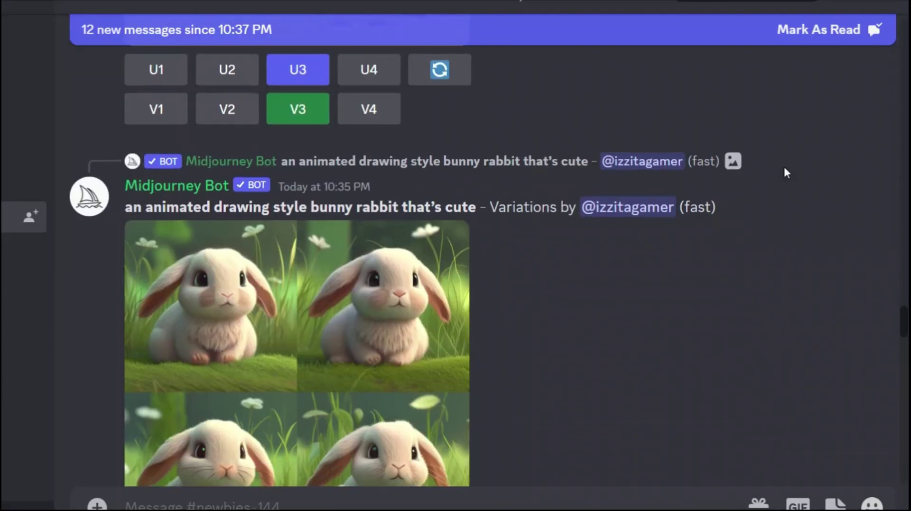
Browse other users' Midjourney image grids, from frog portraits and bunnies to soccer players
{"action": "scroll", "coordinate": [784, 166], "scroll_direction": "down", "scroll_amount": 10}
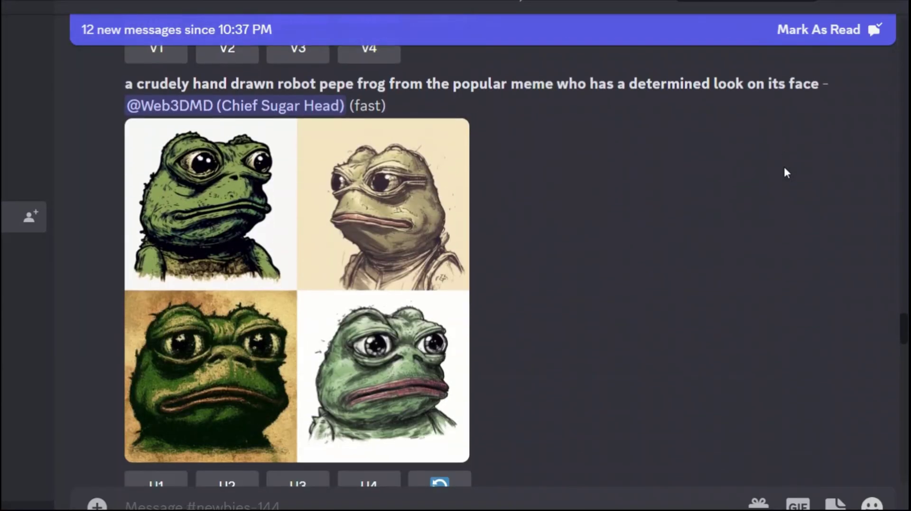
{"action": "scroll", "coordinate": [784, 169], "scroll_direction": "down", "scroll_amount": 10}
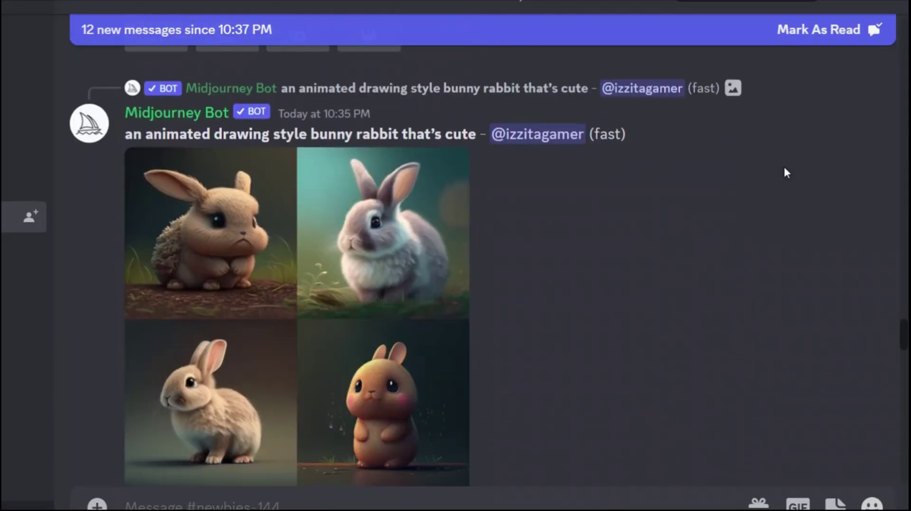
{"action": "scroll", "coordinate": [784, 170], "scroll_direction": "down", "scroll_amount": 12}
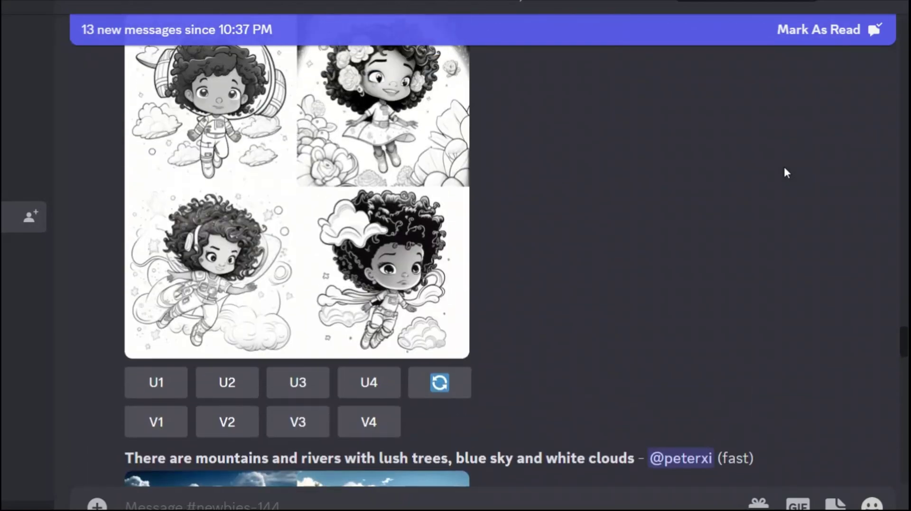
{"action": "scroll", "coordinate": [785, 168], "scroll_direction": "down", "scroll_amount": 12}
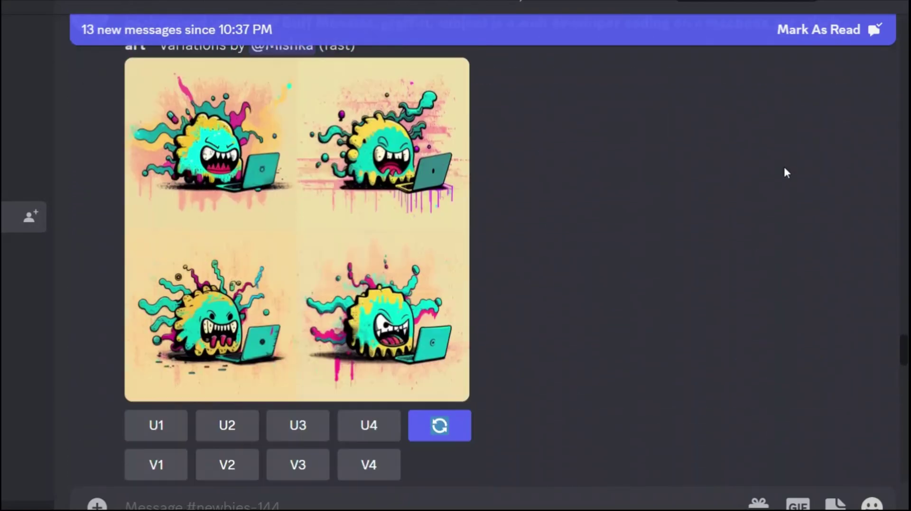
{"action": "scroll", "coordinate": [785, 169], "scroll_direction": "down", "scroll_amount": 12}
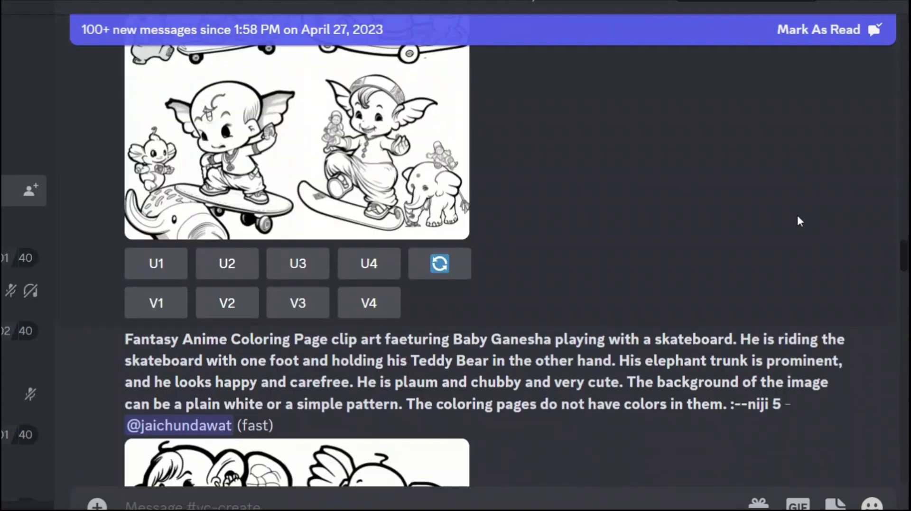
{"action": "scroll", "coordinate": [798, 220], "scroll_direction": "down", "scroll_amount": 14}
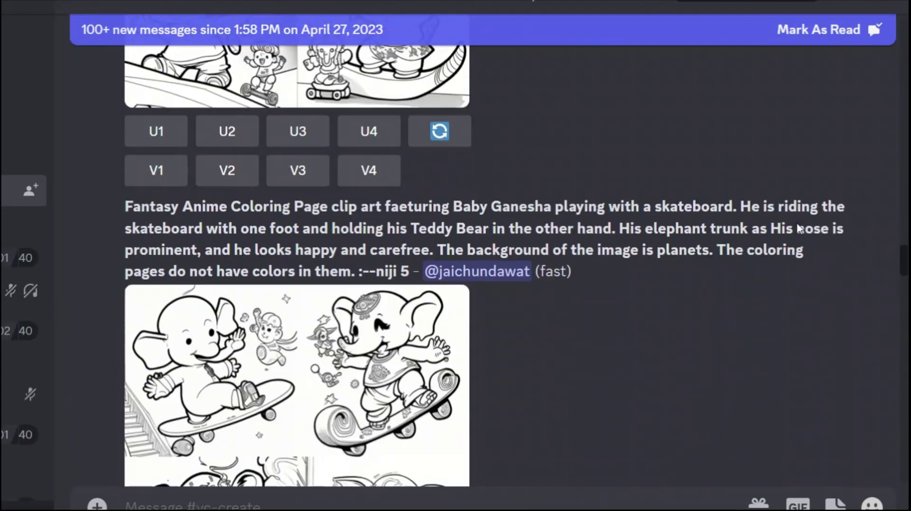
{"action": "scroll", "coordinate": [798, 228], "scroll_direction": "down", "scroll_amount": 12}
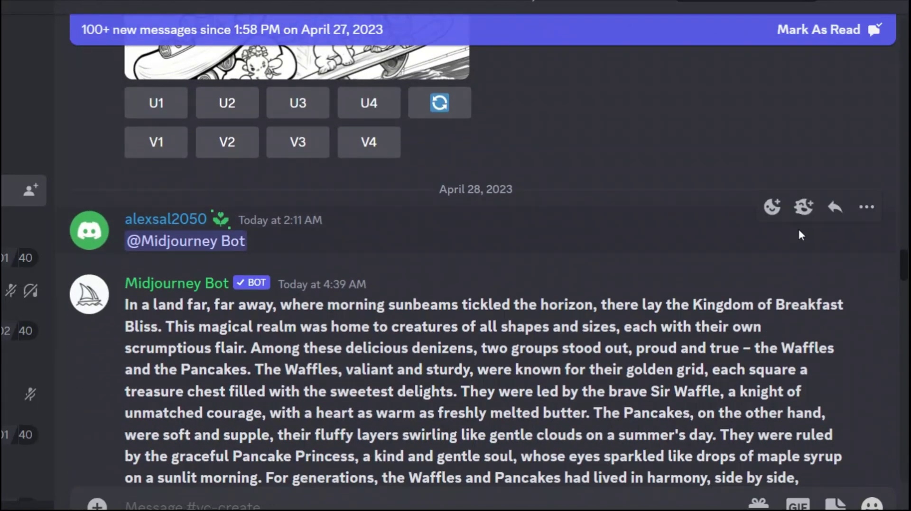
{"action": "scroll", "coordinate": [799, 229], "scroll_direction": "down", "scroll_amount": 12}
{"action": "scroll", "coordinate": [801, 236], "scroll_direction": "down", "scroll_amount": 12}
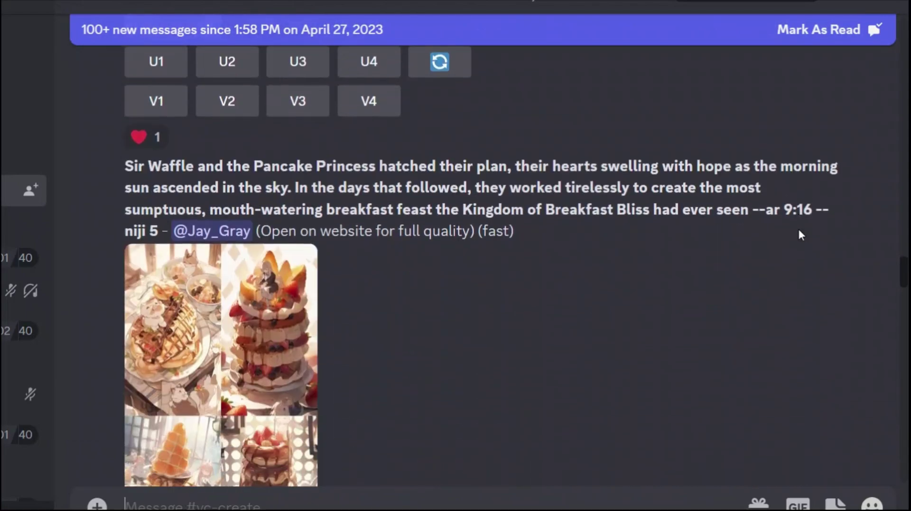
{"action": "scroll", "coordinate": [800, 235], "scroll_direction": "down", "scroll_amount": 15}
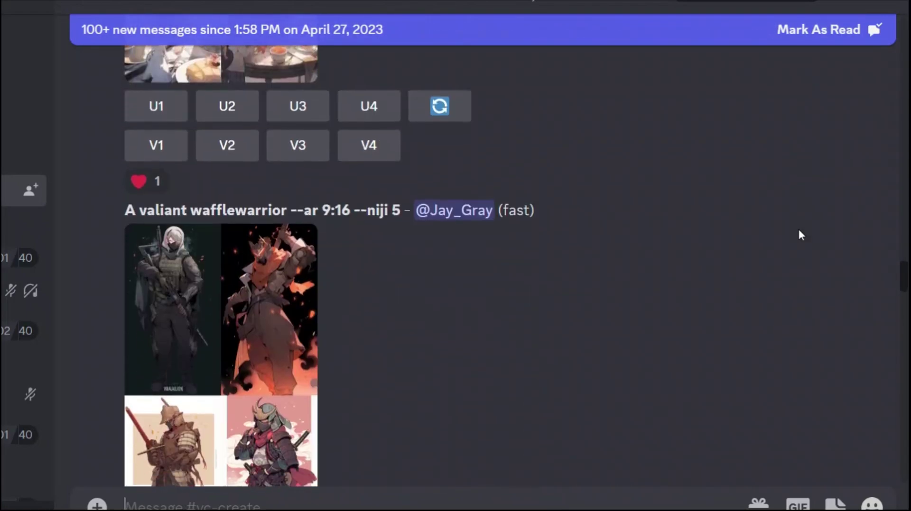
{"action": "scroll", "coordinate": [799, 231], "scroll_direction": "down", "scroll_amount": 15}
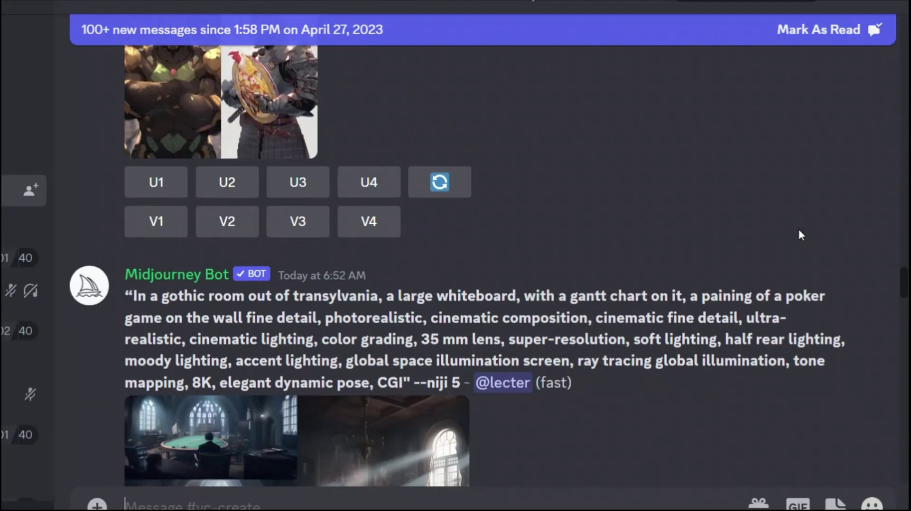
{"action": "scroll", "coordinate": [801, 235], "scroll_direction": "down", "scroll_amount": 2}
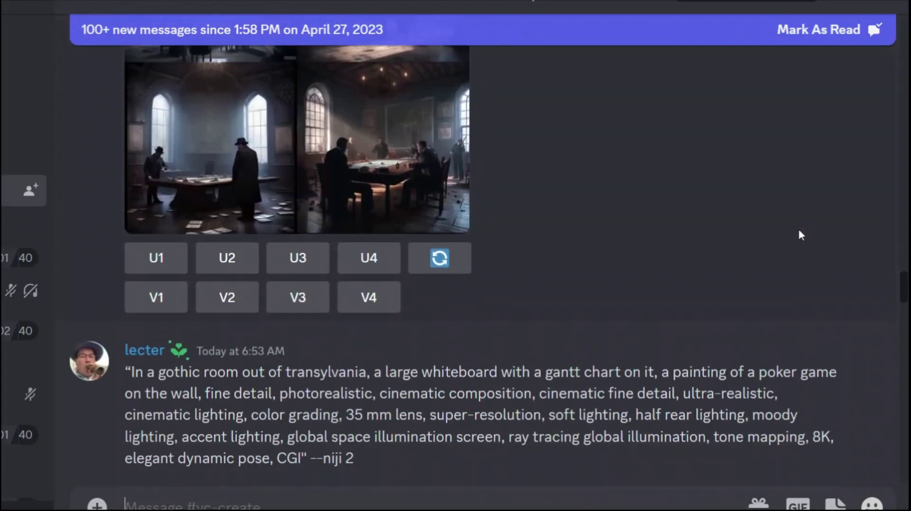
{"action": "scroll", "coordinate": [801, 235], "scroll_direction": "down", "scroll_amount": 10}
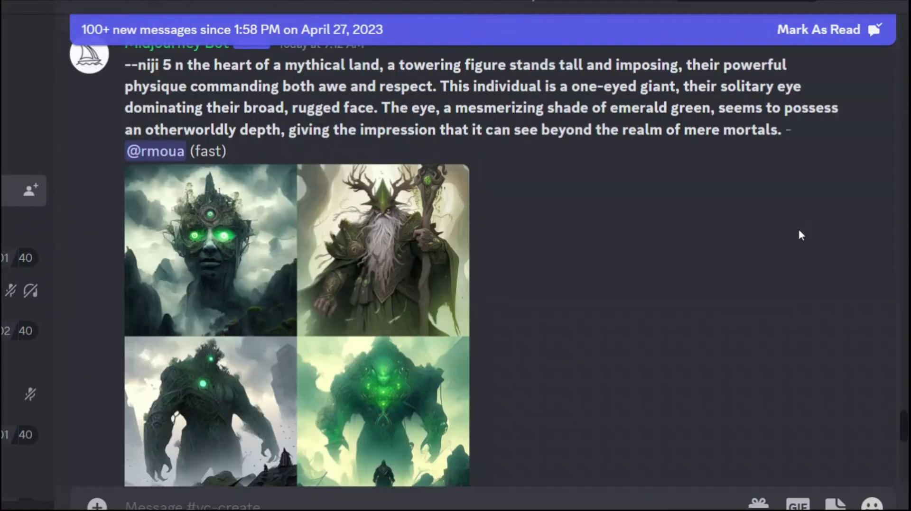
{"action": "scroll", "coordinate": [799, 199], "scroll_direction": "down", "scroll_amount": 15}
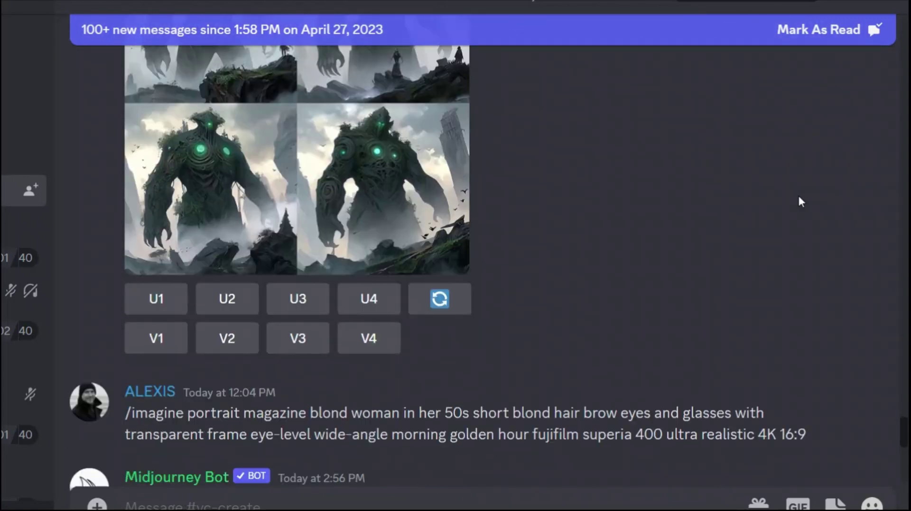
{"action": "scroll", "coordinate": [800, 201], "scroll_direction": "down", "scroll_amount": 9}
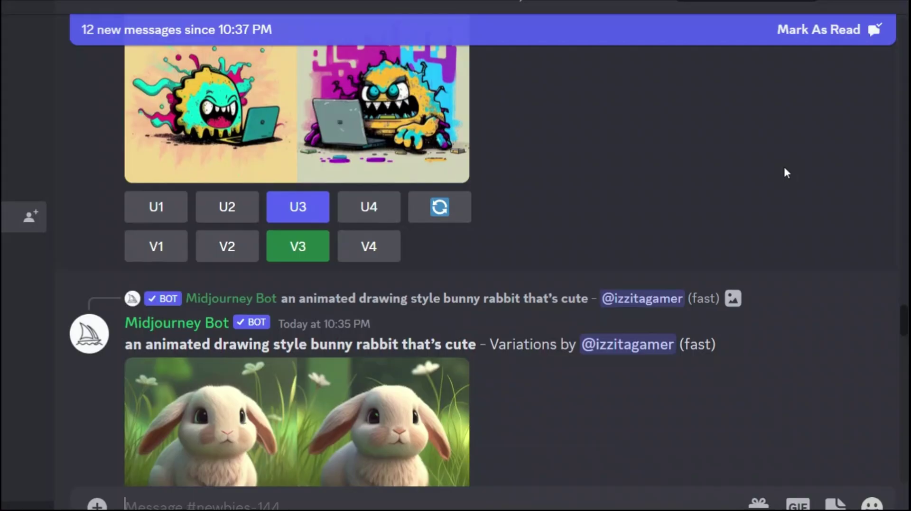
{"action": "scroll", "coordinate": [784, 173], "scroll_direction": "down", "scroll_amount": 9}
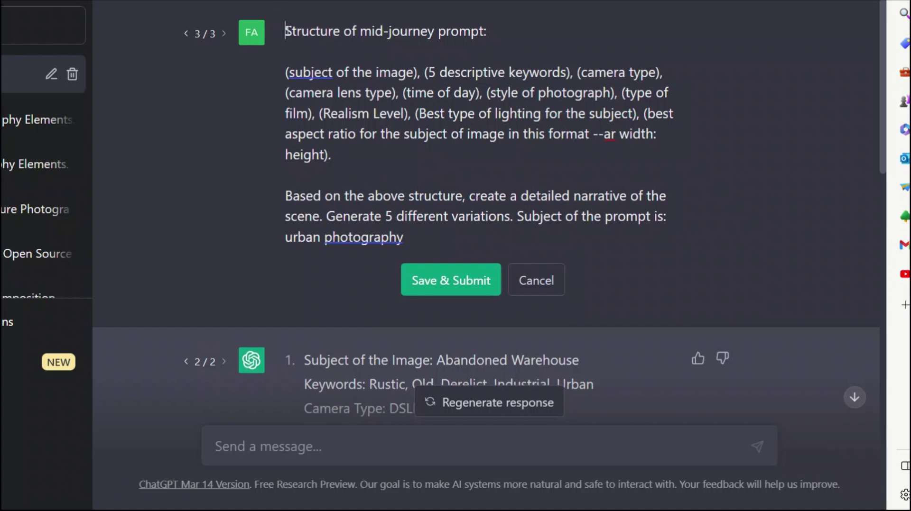
Correct 'photograph' to 'photography' in the camera lens line of the prompt structure
{"action": "left_click_drag", "start_coordinate": [286, 30], "coordinate": [488, 34]}
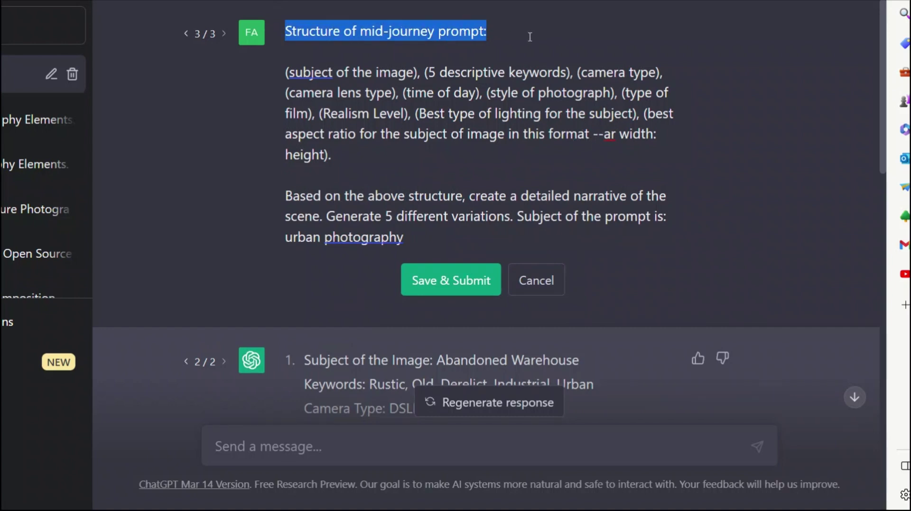
{"action": "left_click", "coordinate": [379, 71]}
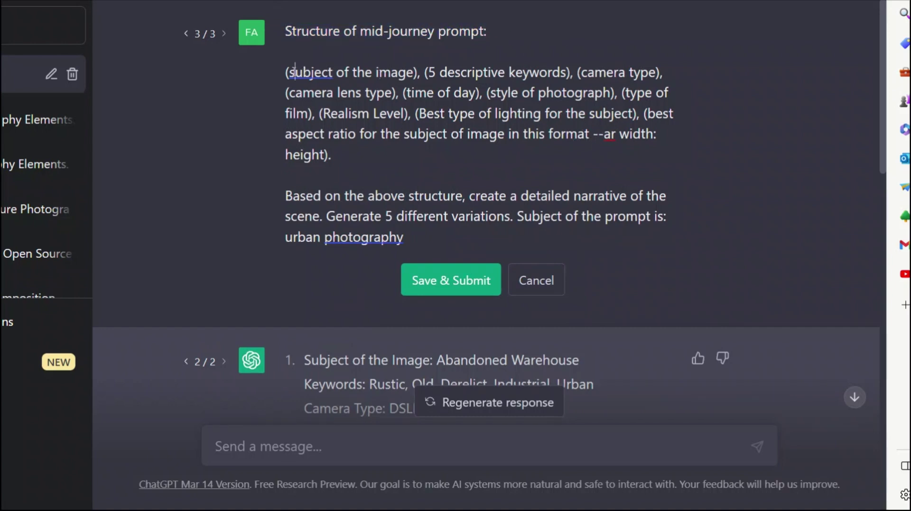
{"action": "left_click_drag", "start_coordinate": [294, 72], "coordinate": [566, 74]}
{"action": "left_click", "coordinate": [587, 72]}
{"action": "left_click_drag", "start_coordinate": [294, 93], "coordinate": [609, 93]}
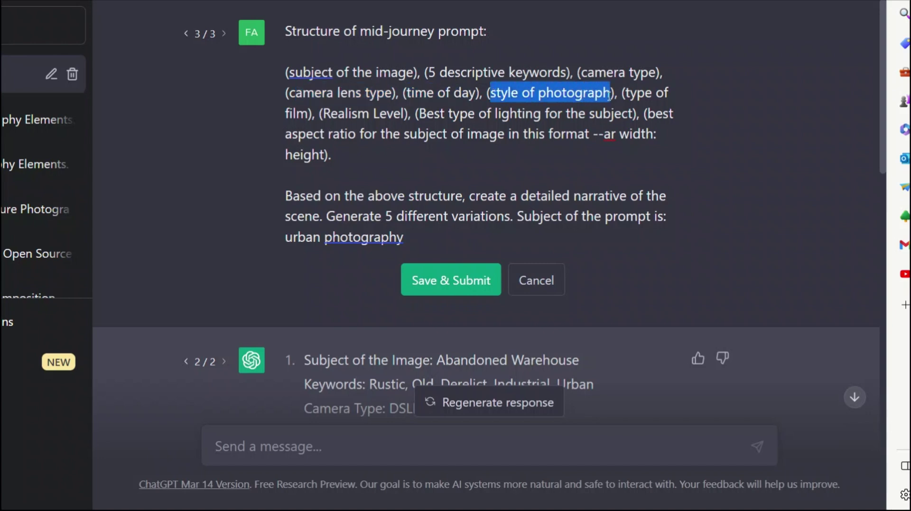
{"action": "left_click", "coordinate": [609, 93]}
{"action": "type", "text": "y"}
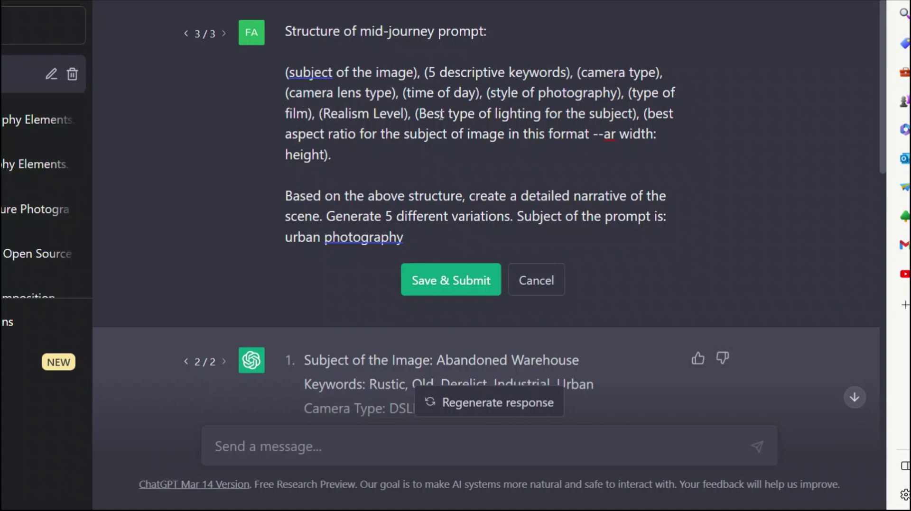
Review the lighting, --ar and narrative lines, then resubmit the urban photography prompt
{"action": "left_click_drag", "start_coordinate": [428, 113], "coordinate": [633, 114]}
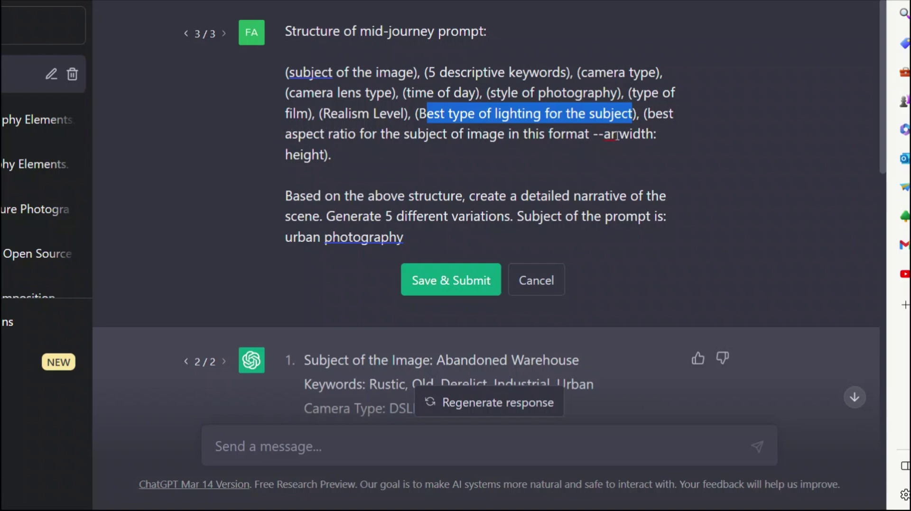
{"action": "left_click", "coordinate": [597, 135]}
{"action": "left_click_drag", "start_coordinate": [597, 135], "coordinate": [333, 154]}
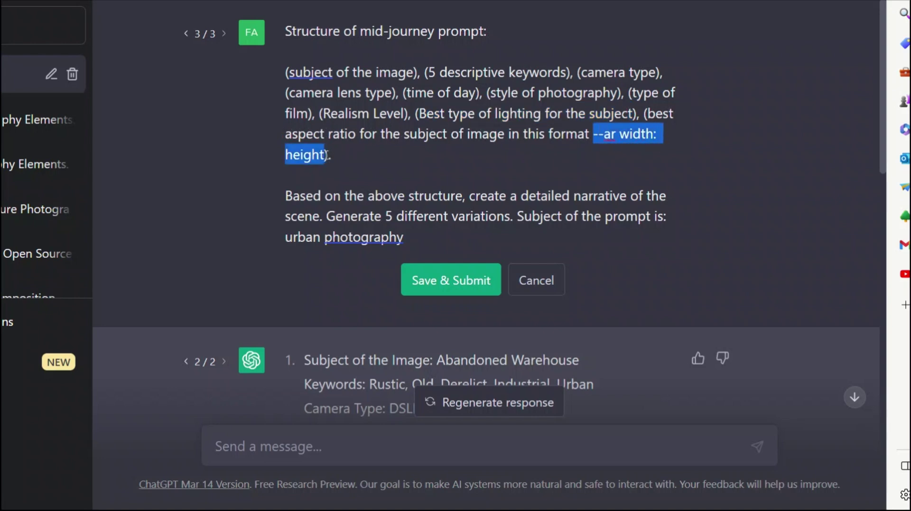
{"action": "left_click", "coordinate": [305, 216]}
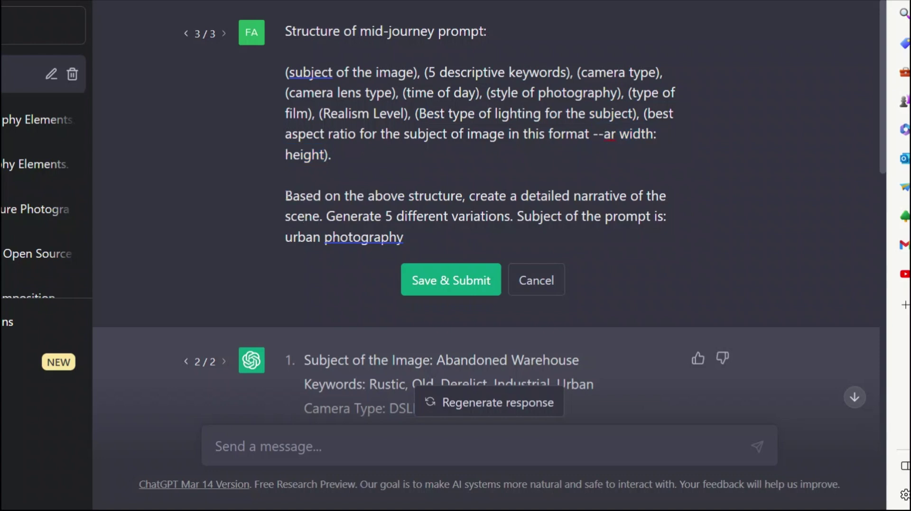
{"action": "left_click_drag", "start_coordinate": [286, 196], "coordinate": [324, 213]}
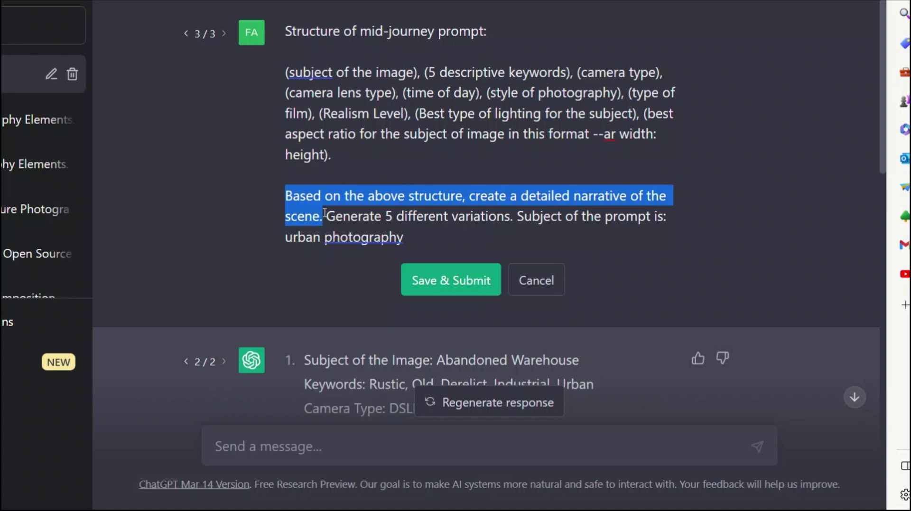
{"action": "left_click", "coordinate": [324, 213]}
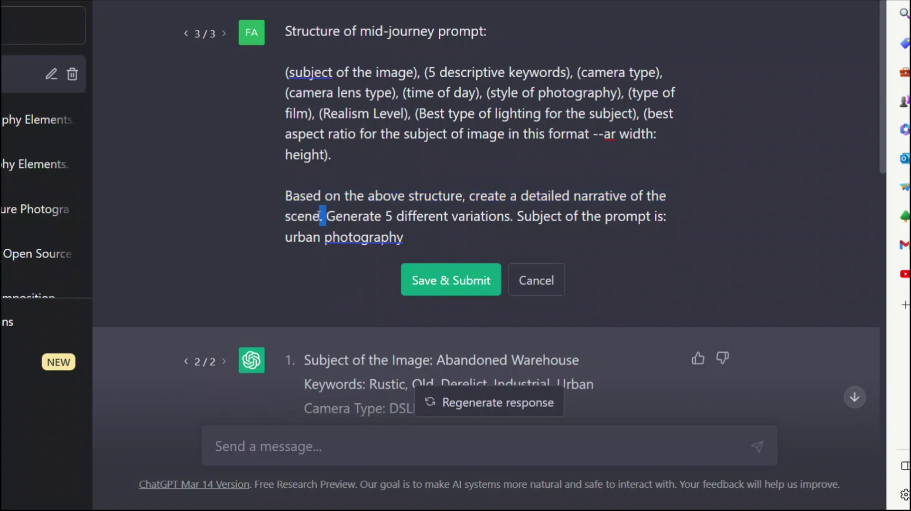
{"action": "left_click_drag", "start_coordinate": [326, 216], "coordinate": [623, 219]}
{"action": "left_click", "coordinate": [289, 205]}
{"action": "left_click_drag", "start_coordinate": [404, 238], "coordinate": [284, 239]}
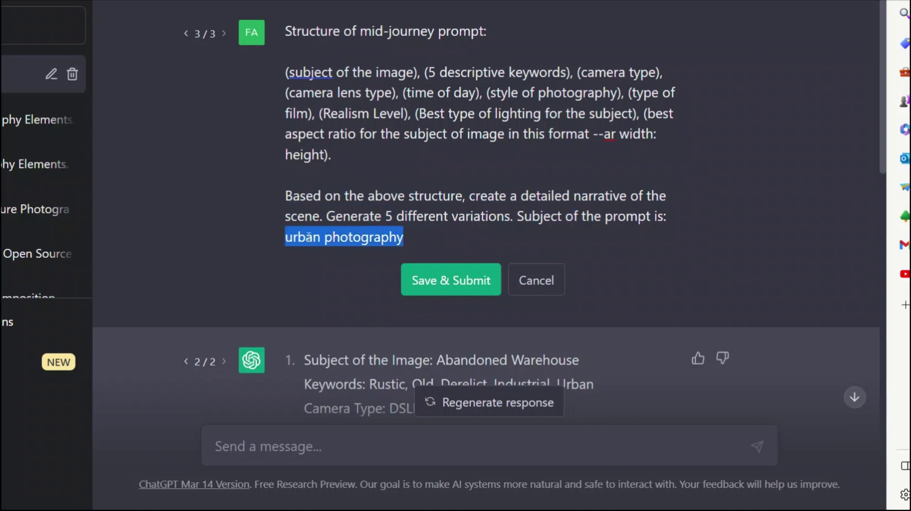
{"action": "left_click", "coordinate": [457, 283]}
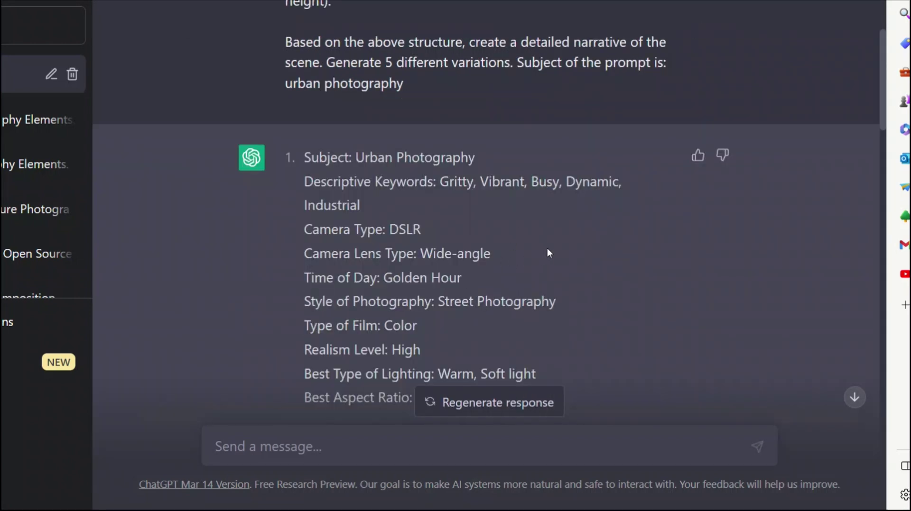
{"action": "scroll", "coordinate": [548, 249], "scroll_direction": "down", "scroll_amount": 2}
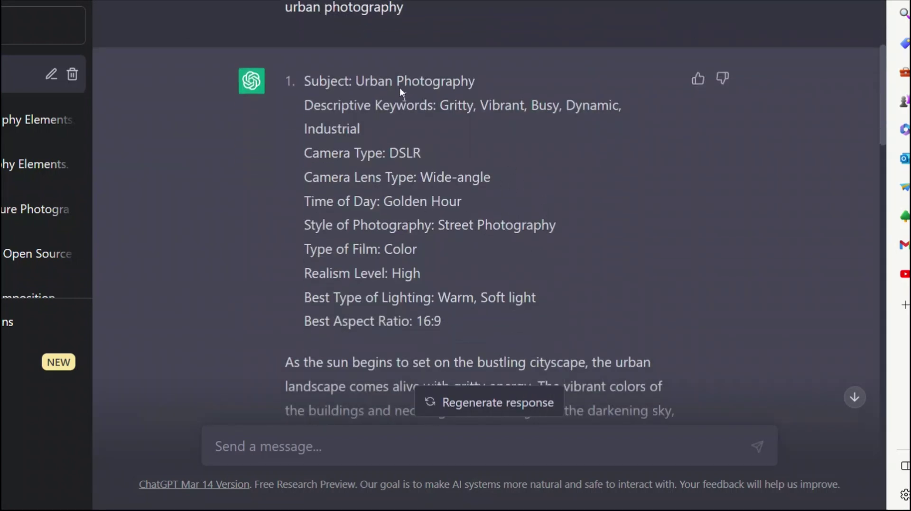
{"action": "left_click_drag", "start_coordinate": [355, 81], "coordinate": [470, 88]}
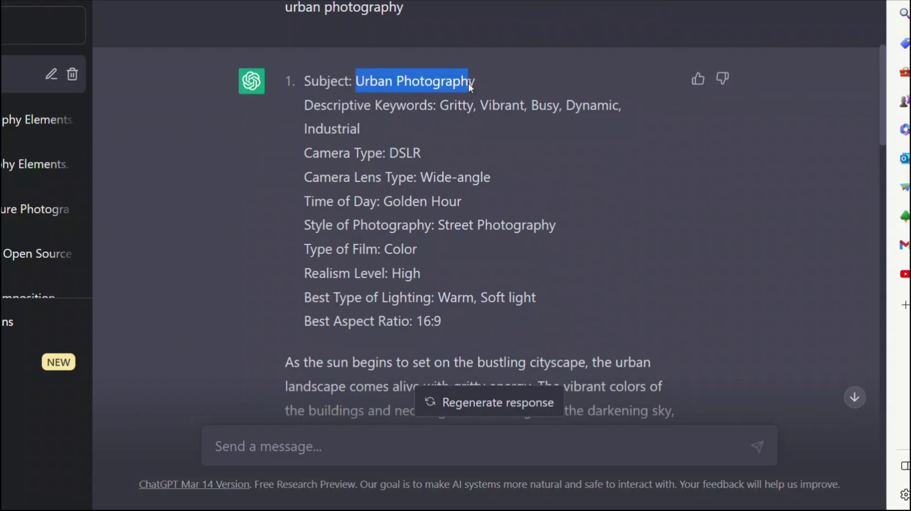
{"action": "left_click", "coordinate": [474, 106]}
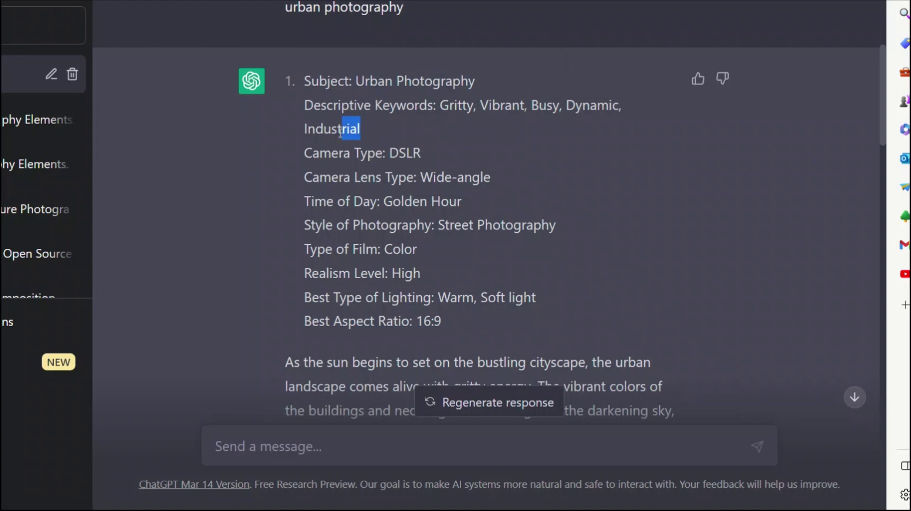
{"action": "left_click_drag", "start_coordinate": [340, 132], "coordinate": [298, 132]}
{"action": "left_click", "coordinate": [523, 158]}
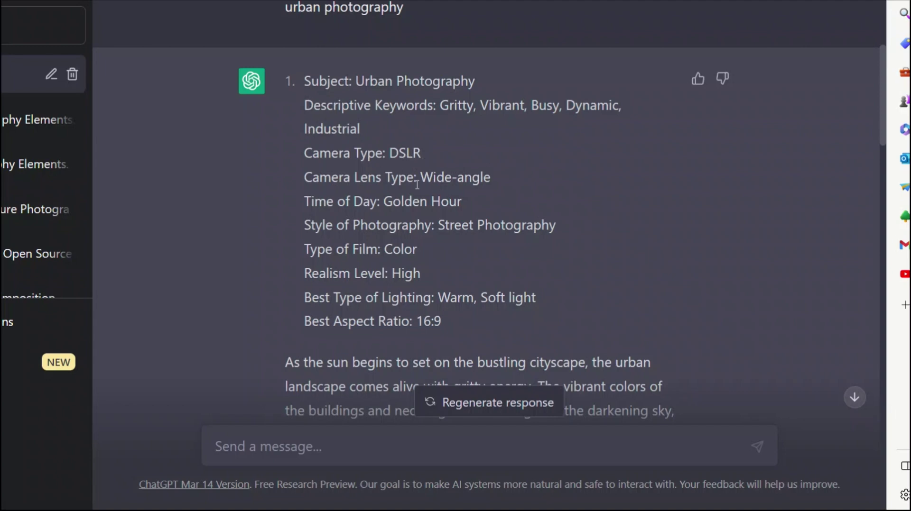
{"action": "left_click_drag", "start_coordinate": [417, 180], "coordinate": [385, 202]}
{"action": "left_click_drag", "start_coordinate": [439, 225], "coordinate": [556, 224]}
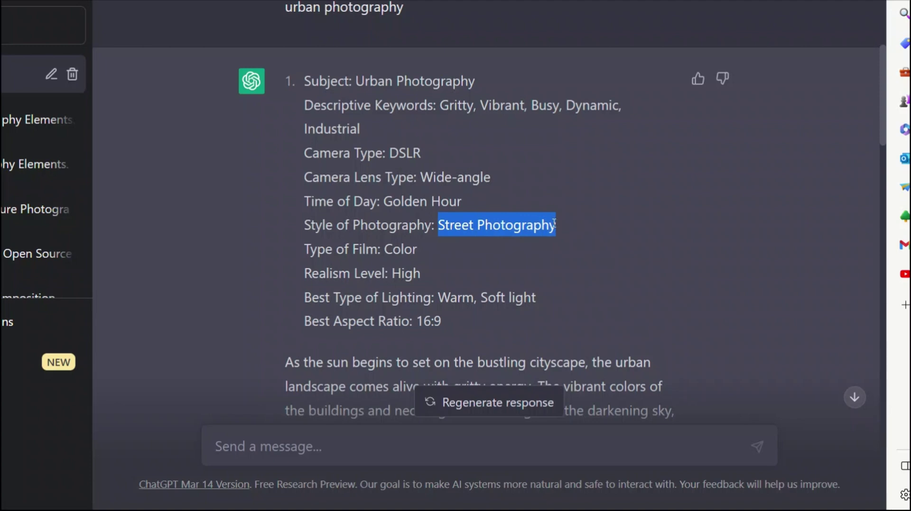
{"action": "left_click_drag", "start_coordinate": [385, 250], "coordinate": [559, 300]}
{"action": "left_click", "coordinate": [420, 271]}
{"action": "scroll", "coordinate": [591, 309], "scroll_direction": "down", "scroll_amount": 2}
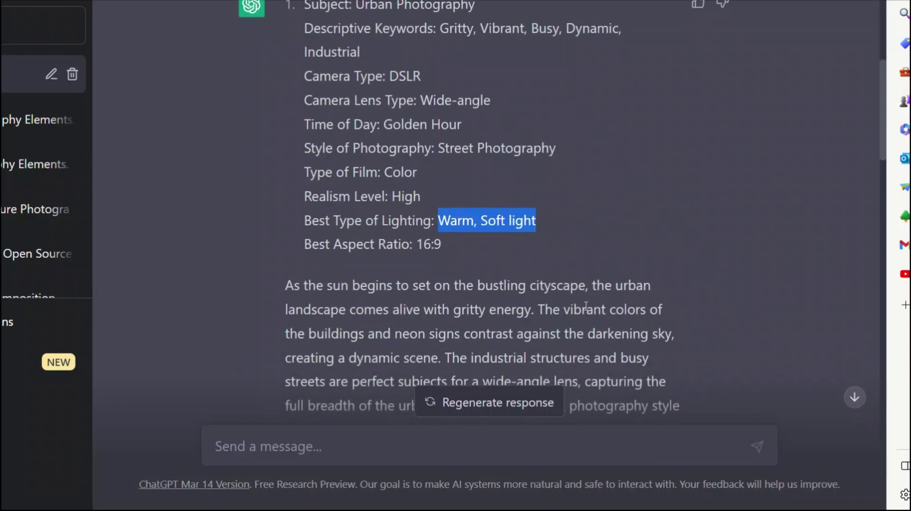
{"action": "left_click_drag", "start_coordinate": [416, 244], "coordinate": [440, 245]}
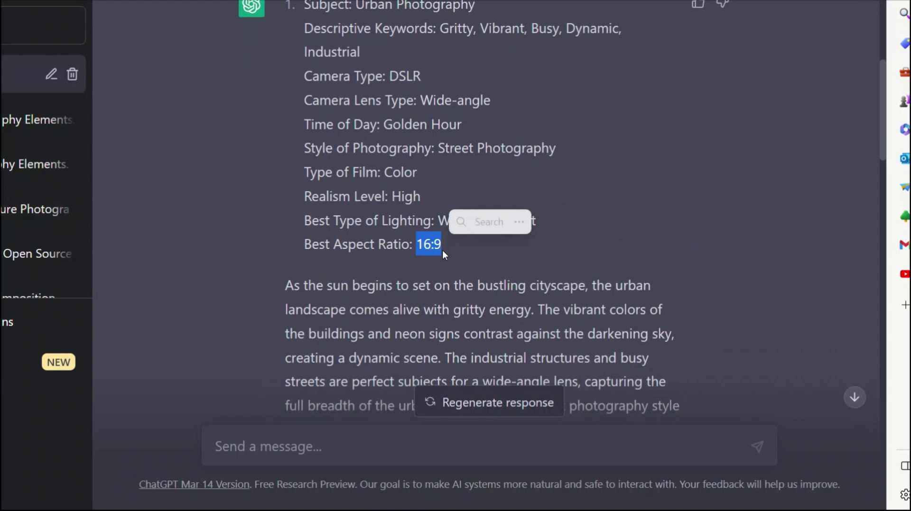
{"action": "scroll", "coordinate": [442, 257], "scroll_direction": "down", "scroll_amount": 5}
{"action": "scroll", "coordinate": [315, 198], "scroll_direction": "up", "scroll_amount": 5}
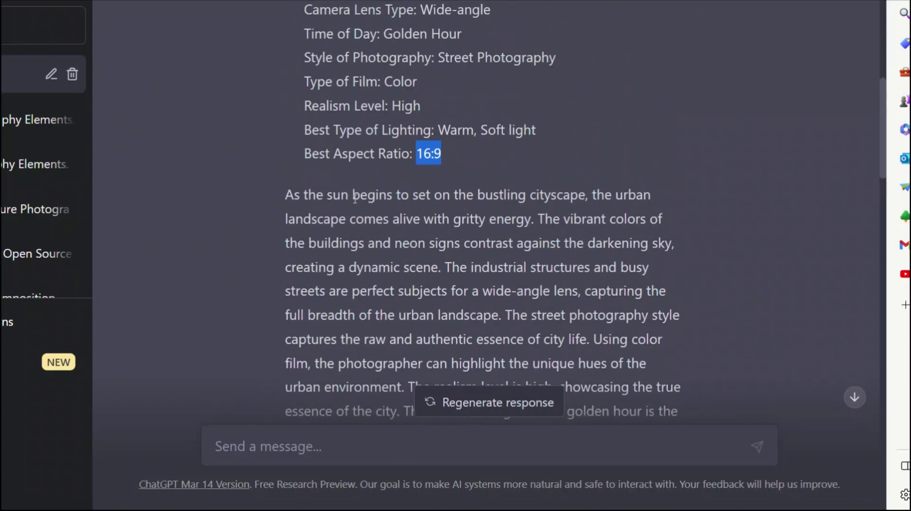
{"action": "scroll", "coordinate": [409, 262], "scroll_direction": "down", "scroll_amount": 5}
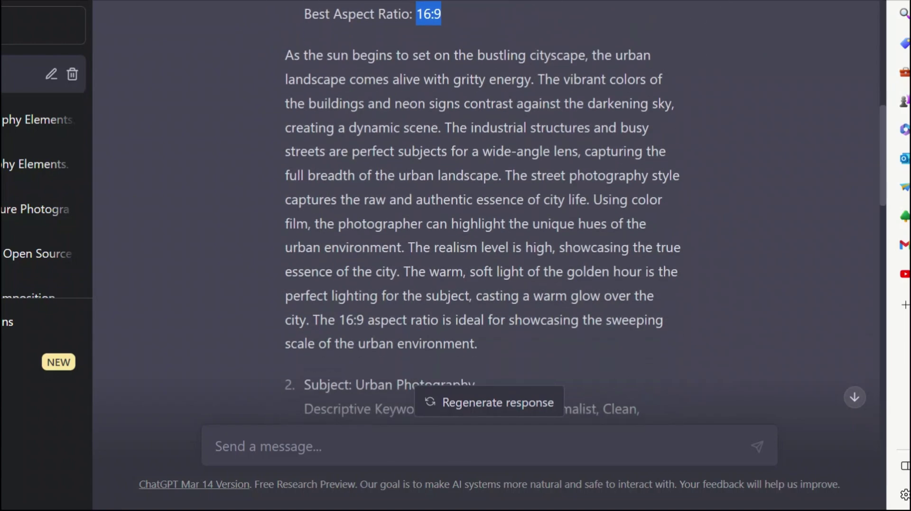
Copy prompt 1's paragraph beginning 'As the sun begins to set'
{"action": "left_click_drag", "start_coordinate": [285, 56], "coordinate": [503, 350]}
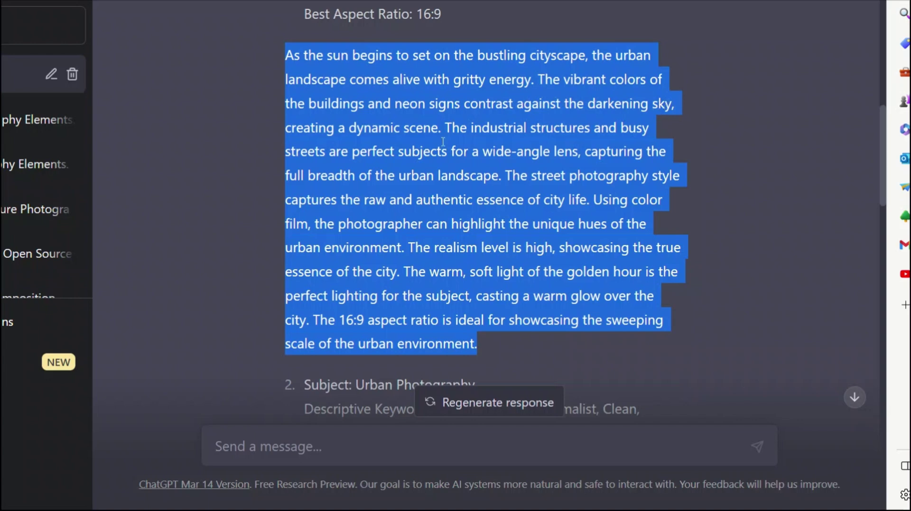
{"action": "right_click", "coordinate": [494, 214]}
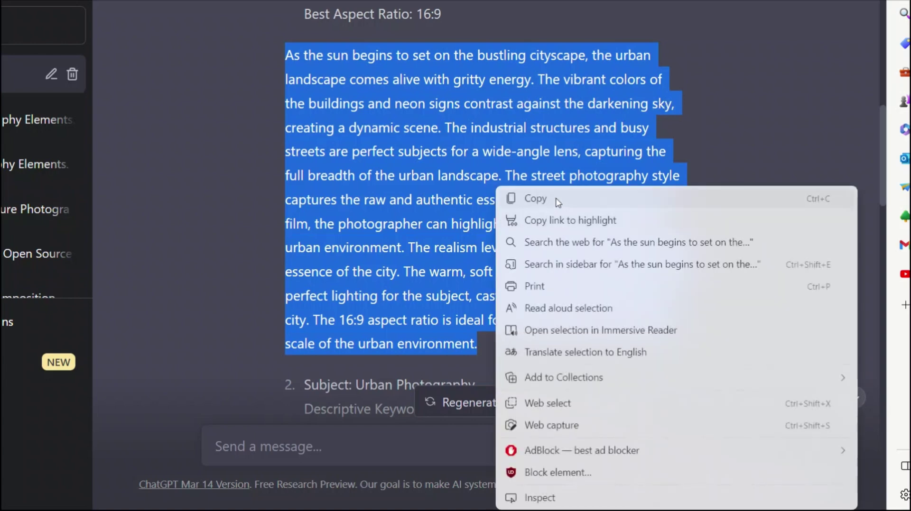
{"action": "left_click", "coordinate": [558, 203]}
Highlight the closing sentence about the 16:9 aspect ratio
{"action": "left_click", "coordinate": [566, 254]}
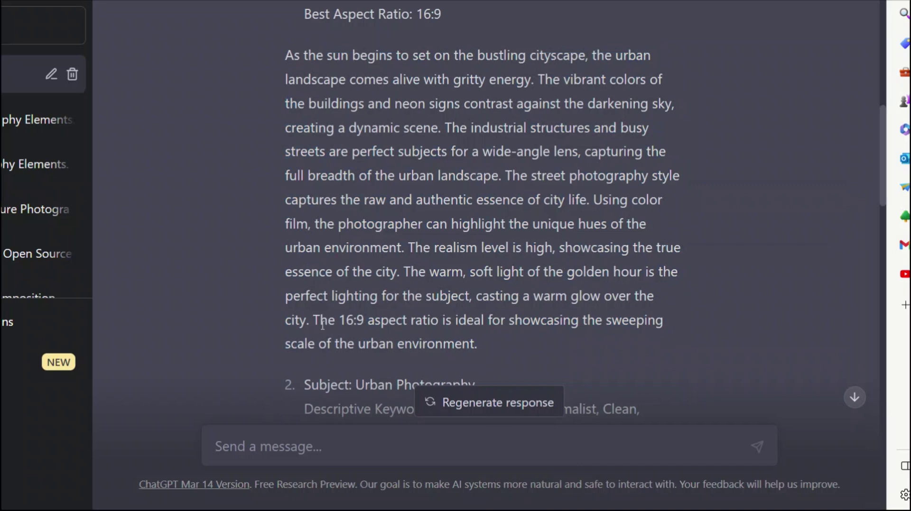
{"action": "left_click_drag", "start_coordinate": [321, 318], "coordinate": [478, 327]}
{"action": "left_click_drag", "start_coordinate": [314, 320], "coordinate": [503, 346]}
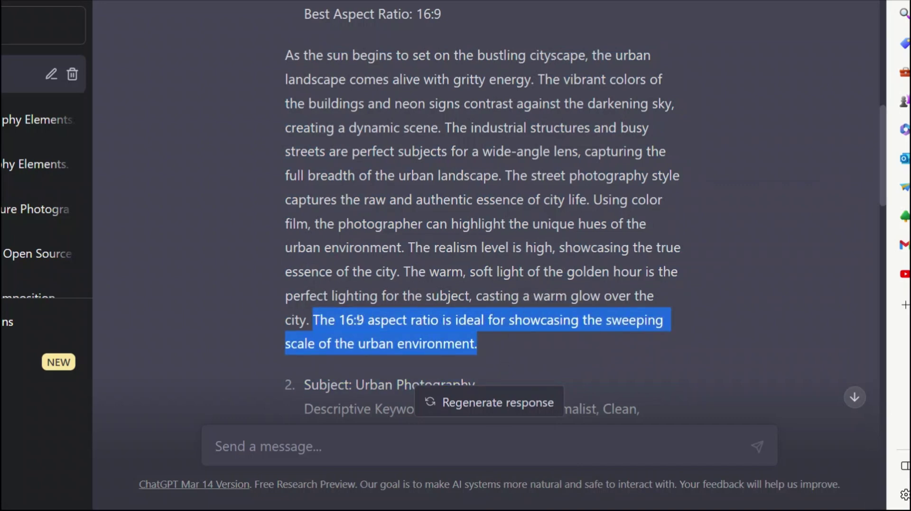
{"action": "left_click", "coordinate": [350, 321]}
{"action": "left_click_drag", "start_coordinate": [340, 321], "coordinate": [364, 322]}
{"action": "scroll", "coordinate": [517, 329], "scroll_direction": "down", "scroll_amount": 6}
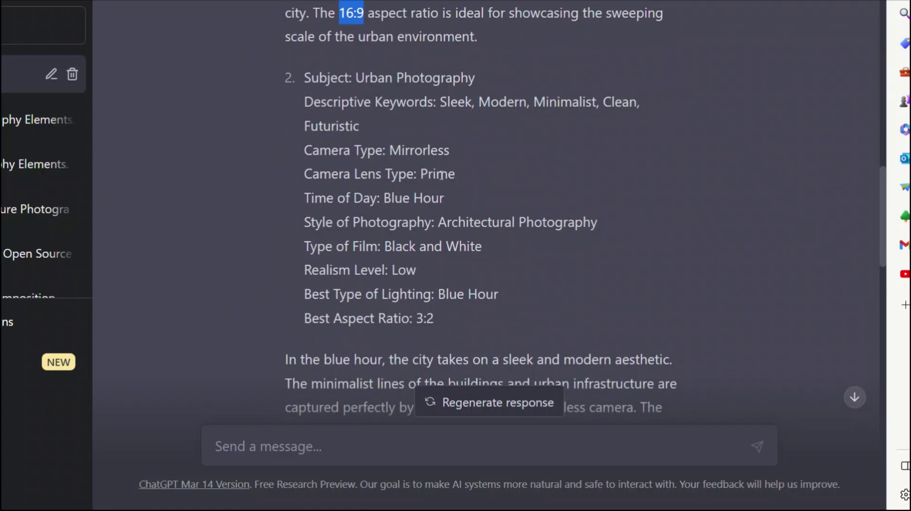
{"action": "scroll", "coordinate": [451, 176], "scroll_direction": "down", "scroll_amount": 4}
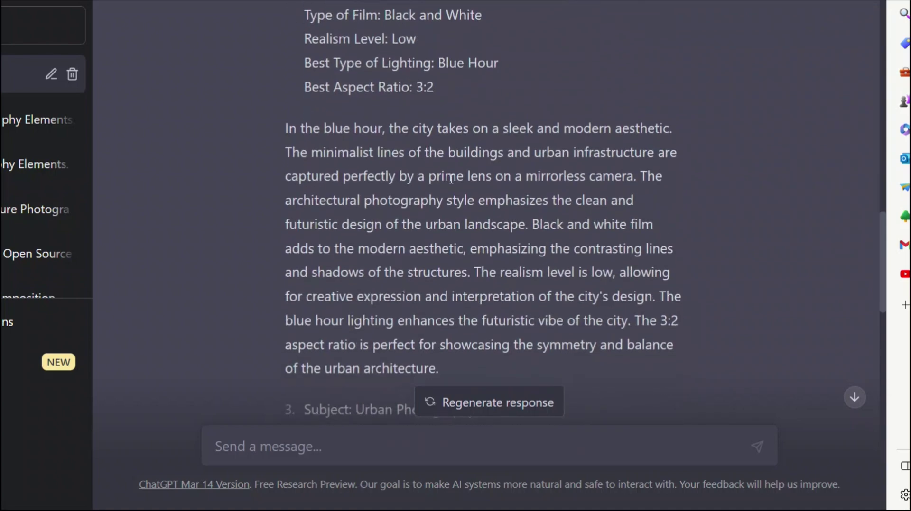
{"action": "scroll", "coordinate": [451, 178], "scroll_direction": "down", "scroll_amount": 2}
{"action": "scroll", "coordinate": [451, 179], "scroll_direction": "up", "scroll_amount": 2}
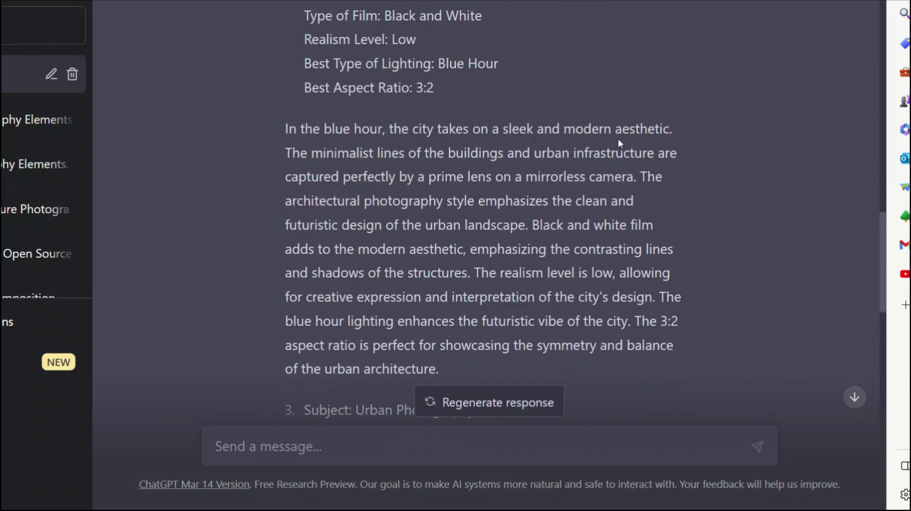
{"action": "scroll", "coordinate": [497, 204], "scroll_direction": "down", "scroll_amount": 5}
{"action": "scroll", "coordinate": [497, 204], "scroll_direction": "up", "scroll_amount": 5}
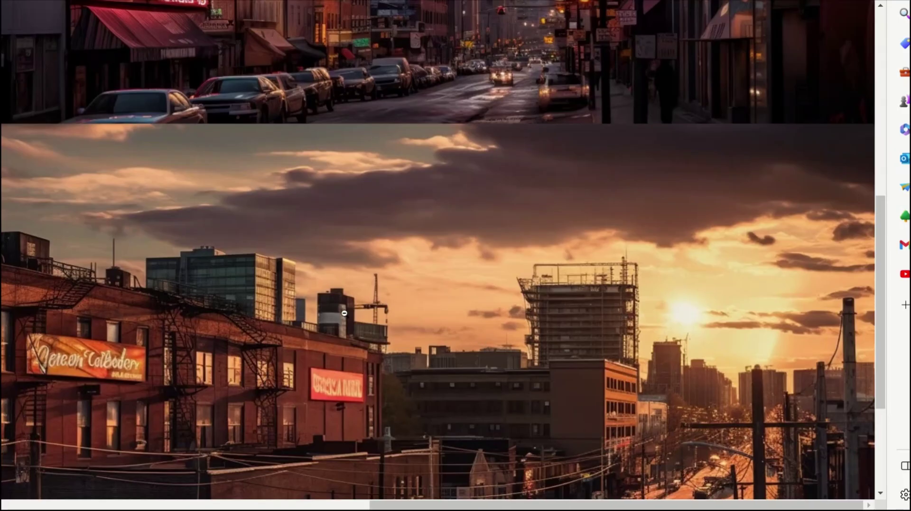
Enlarge the golden-hour city street grid and zoom into its top-right picture
{"action": "left_click", "coordinate": [345, 317]}
{"action": "left_click", "coordinate": [541, 136]}
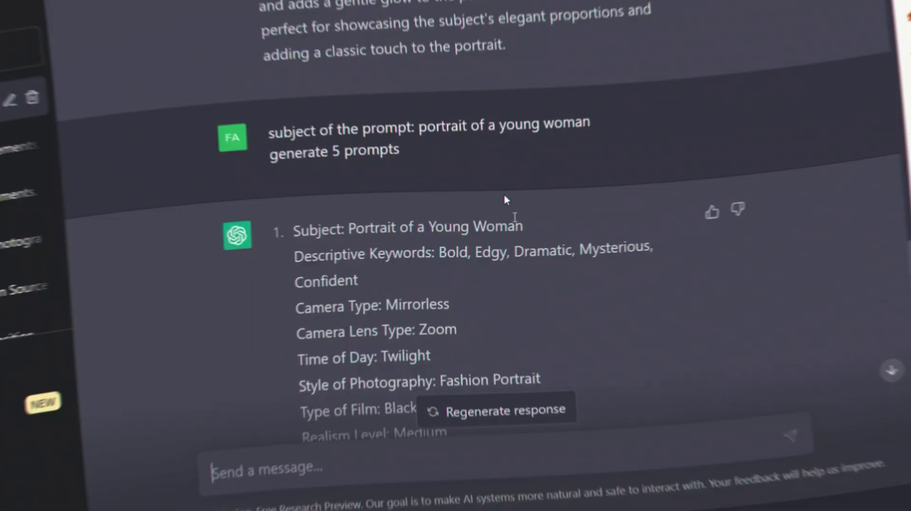
{"action": "left_click_drag", "start_coordinate": [425, 134], "coordinate": [592, 140]}
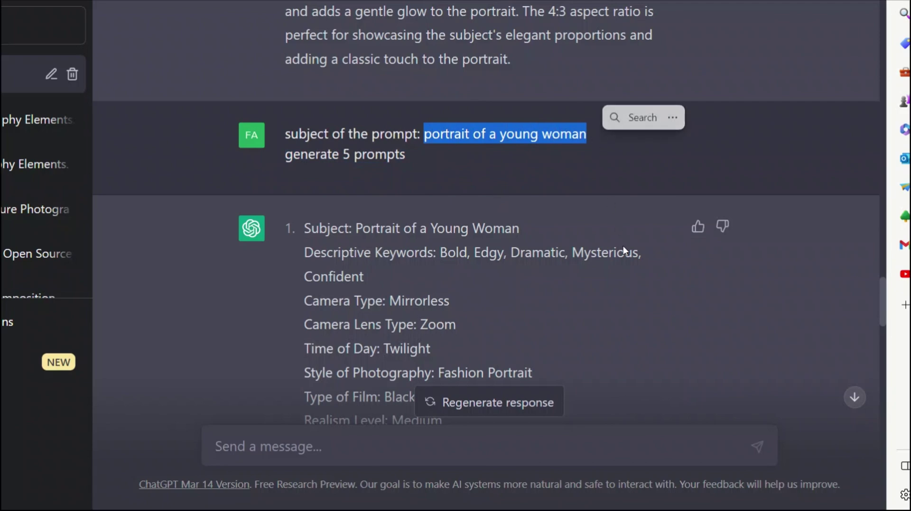
{"action": "scroll", "coordinate": [622, 245], "scroll_direction": "down", "scroll_amount": 3}
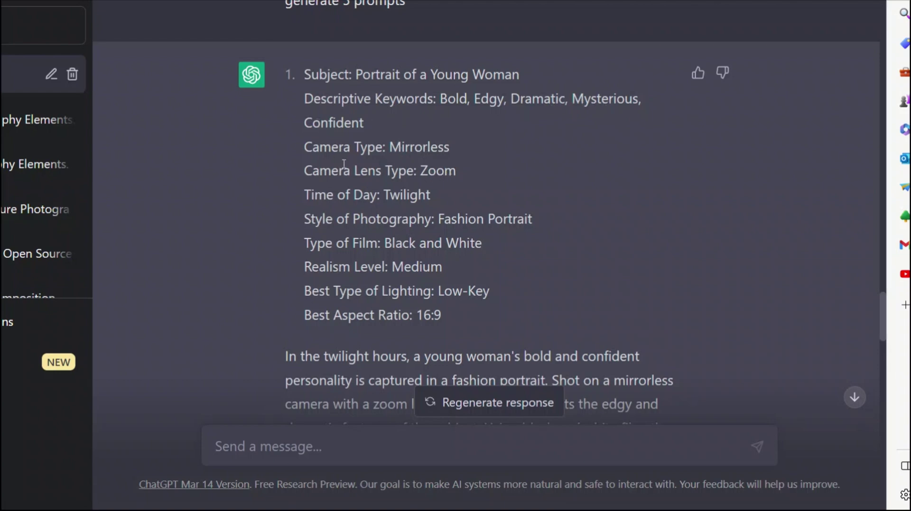
{"action": "triple_click", "coordinate": [354, 147]}
{"action": "triple_click", "coordinate": [451, 178]}
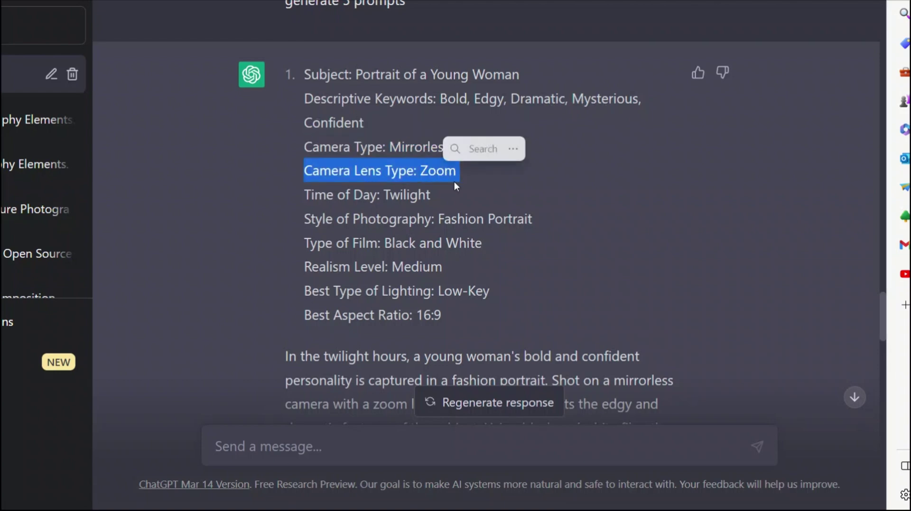
{"action": "triple_click", "coordinate": [440, 199]}
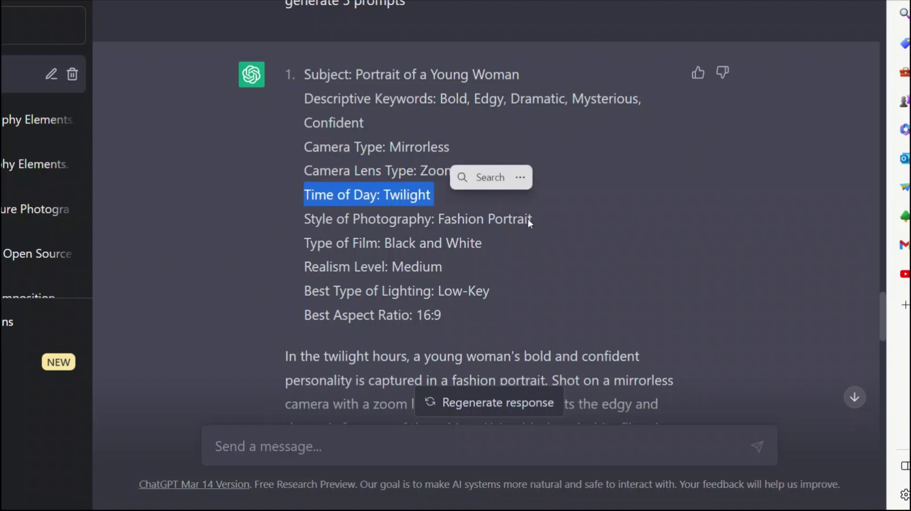
{"action": "triple_click", "coordinate": [542, 223]}
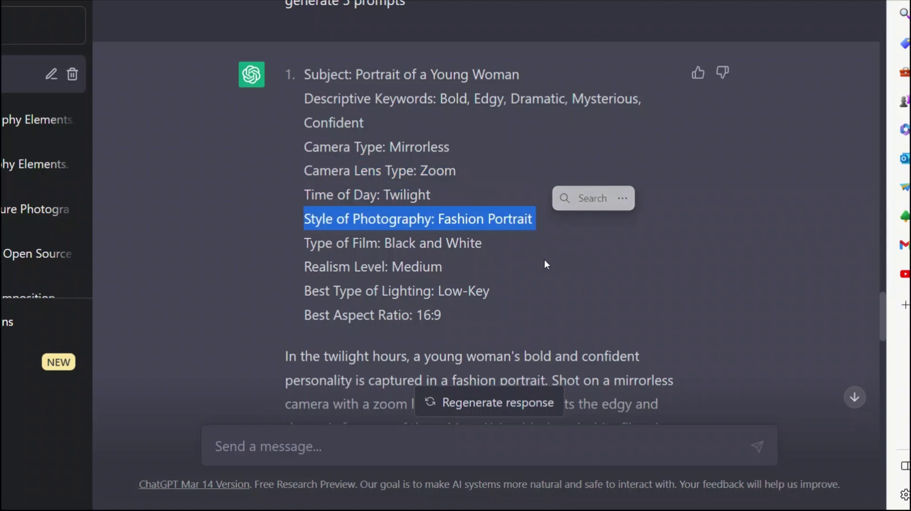
{"action": "left_click", "coordinate": [496, 251]}
{"action": "scroll", "coordinate": [462, 268], "scroll_direction": "down", "scroll_amount": 2}
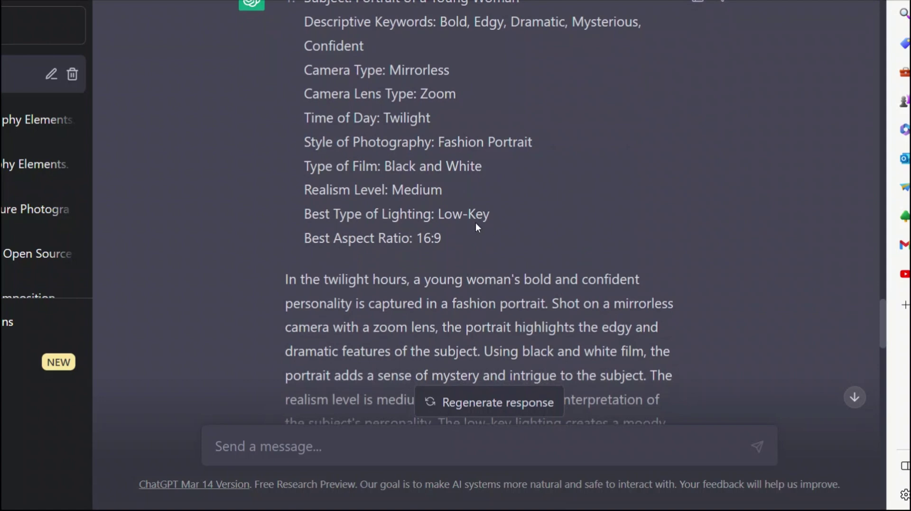
{"action": "left_click_drag", "start_coordinate": [421, 242], "coordinate": [417, 241]}
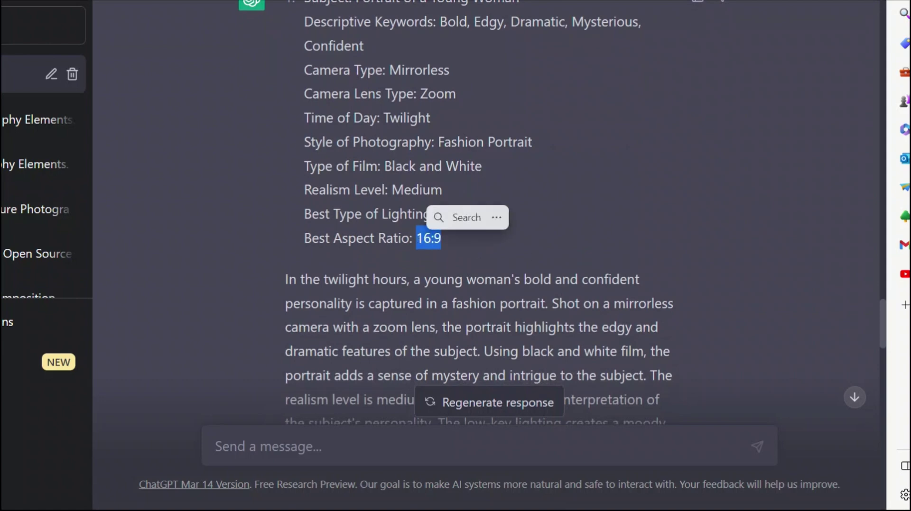
{"action": "scroll", "coordinate": [554, 252], "scroll_direction": "down", "scroll_amount": 15}
{"action": "scroll", "coordinate": [556, 258], "scroll_direction": "up", "scroll_amount": 4}
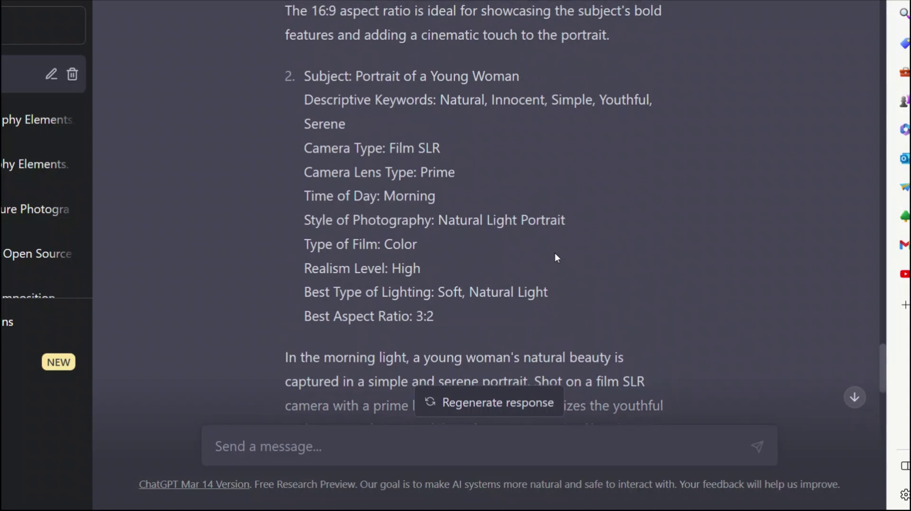
{"action": "scroll", "coordinate": [445, 278], "scroll_direction": "down", "scroll_amount": 2}
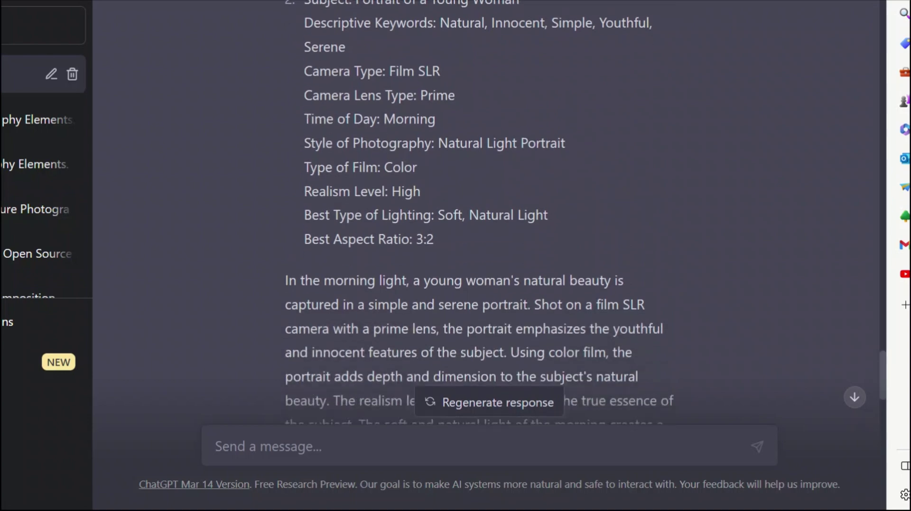
{"action": "scroll", "coordinate": [445, 277], "scroll_direction": "up", "scroll_amount": 2}
{"action": "scroll", "coordinate": [445, 277], "scroll_direction": "up", "scroll_amount": 6}
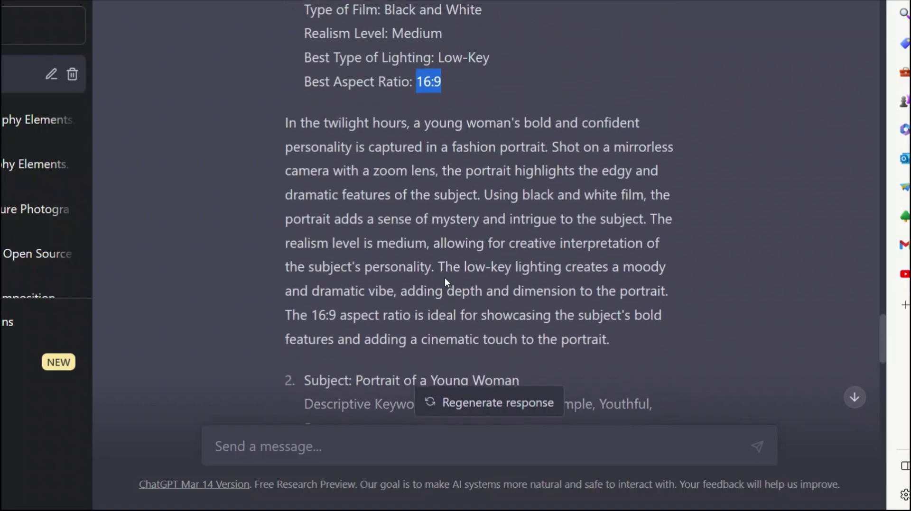
{"action": "scroll", "coordinate": [445, 278], "scroll_direction": "down", "scroll_amount": 10}
{"action": "scroll", "coordinate": [445, 277], "scroll_direction": "up", "scroll_amount": 9}
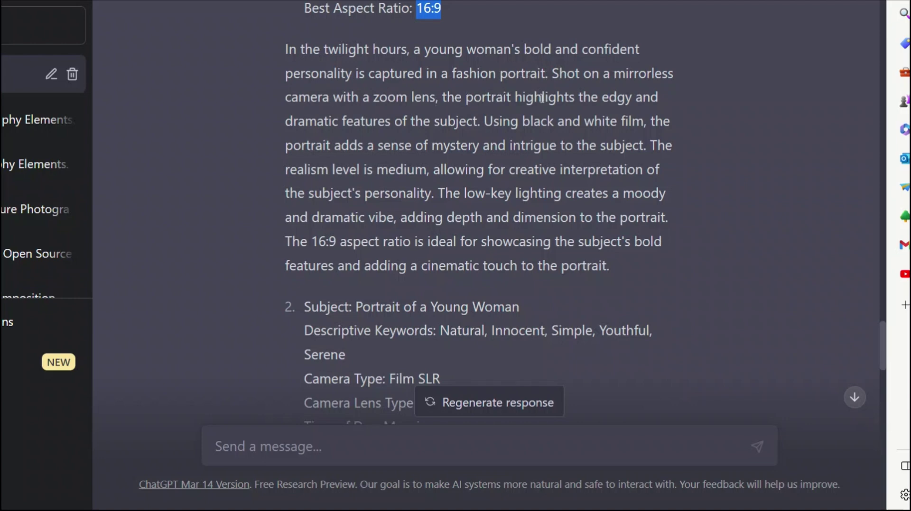
{"action": "left_click", "coordinate": [548, 123]}
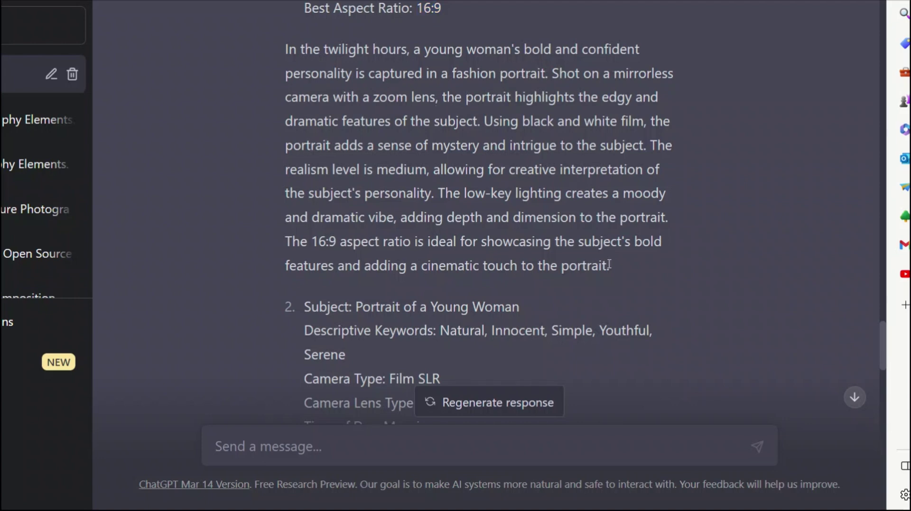
Run /imagine with the pasted twilight fashion portrait description plus --ar 16:9
{"action": "type", "text": "/im"}
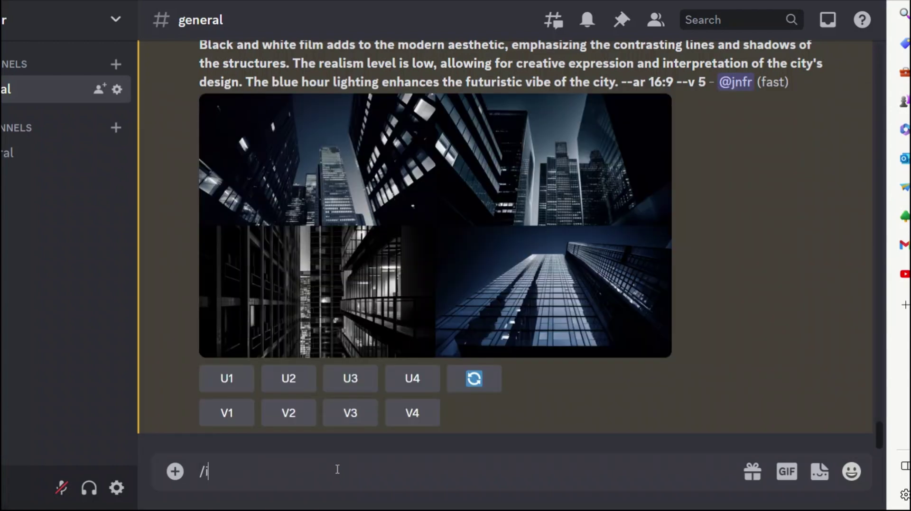
{"action": "key", "text": "Tab"}
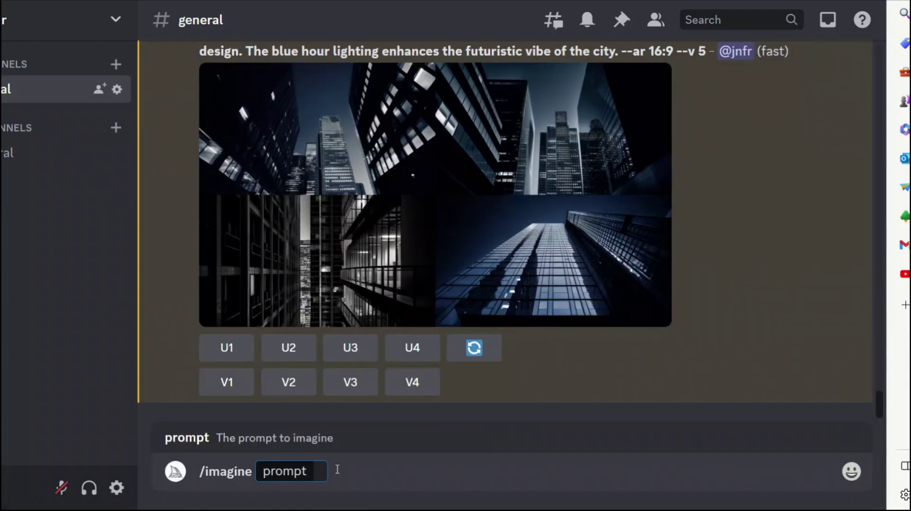
{"action": "type", "text": "In the twilight hours, a young woman's bold and confident personality is captured in a fashion portrait. Shot on a mirrorless camera with a zoom lens, the portrait highlights the edgy and dramatic features of the subject. Using black and white film, the portrait adds a sense of mystery and intrigue to the subject. The realism level is medium, allowing for creative interpretation of the subject's personality. The low-key lighting creates a moody and dramatic vibe, adding depth and dimension to the portrait. The 16:9 aspect ratio is ideal for showcasing the subject's bold features and adding a cinematic touch to the portrait."}
{"action": "key", "text": "BackSpace"}
{"action": "type", "text": "--ar "}
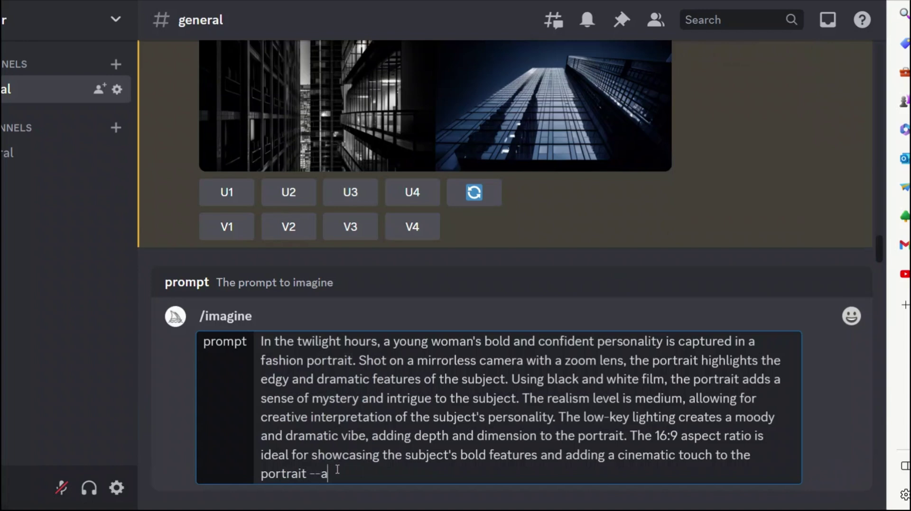
{"action": "type", "text": "16:9"}
{"action": "key", "text": "Return"}
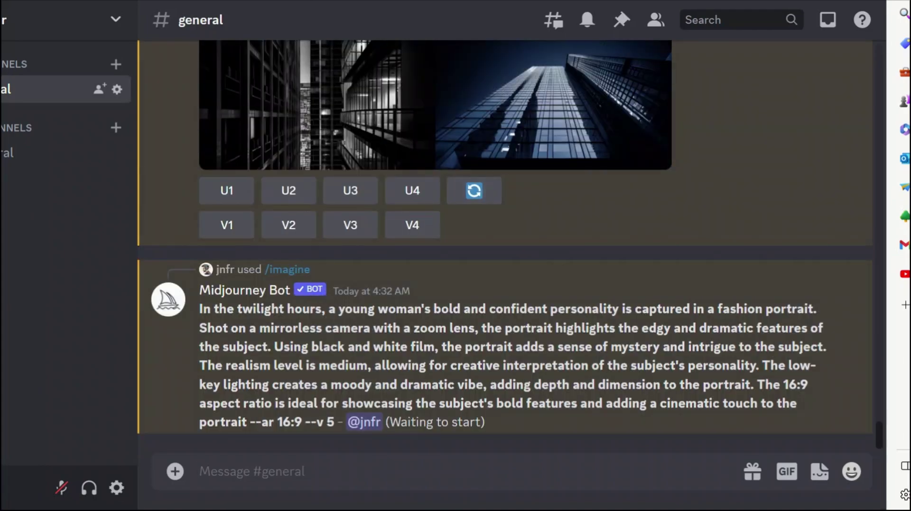
Copy prompt 2's morning-light portrait paragraph, leaving out its 3:2 aspect-ratio sentence
{"action": "key", "text": "ctrl+Tab"}
{"action": "scroll", "coordinate": [490, 341], "scroll_direction": "down", "scroll_amount": 10}
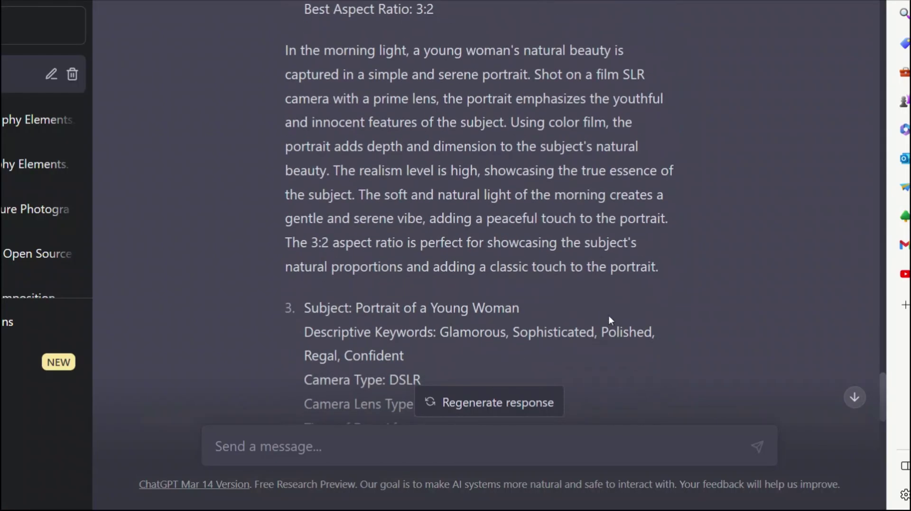
{"action": "scroll", "coordinate": [608, 316], "scroll_direction": "down", "scroll_amount": 2}
{"action": "scroll", "coordinate": [609, 315], "scroll_direction": "up", "scroll_amount": 4}
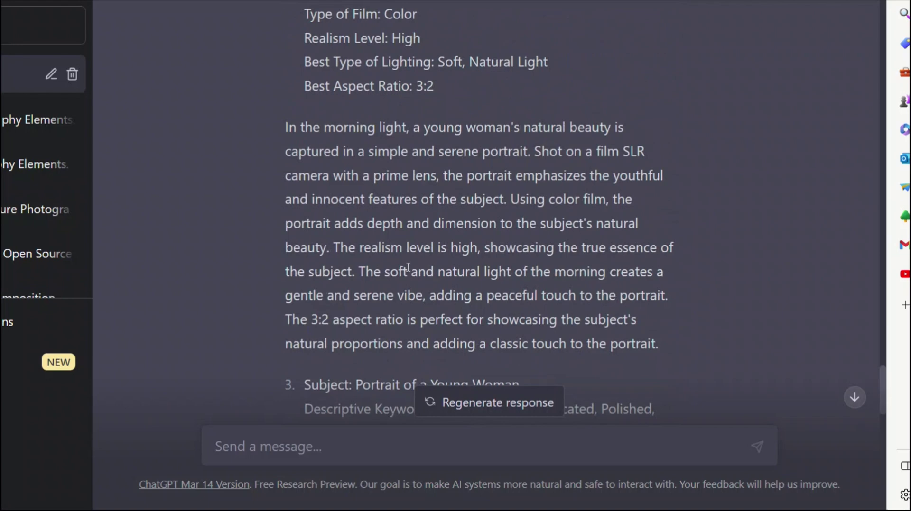
{"action": "left_click_drag", "start_coordinate": [286, 320], "coordinate": [662, 340]}
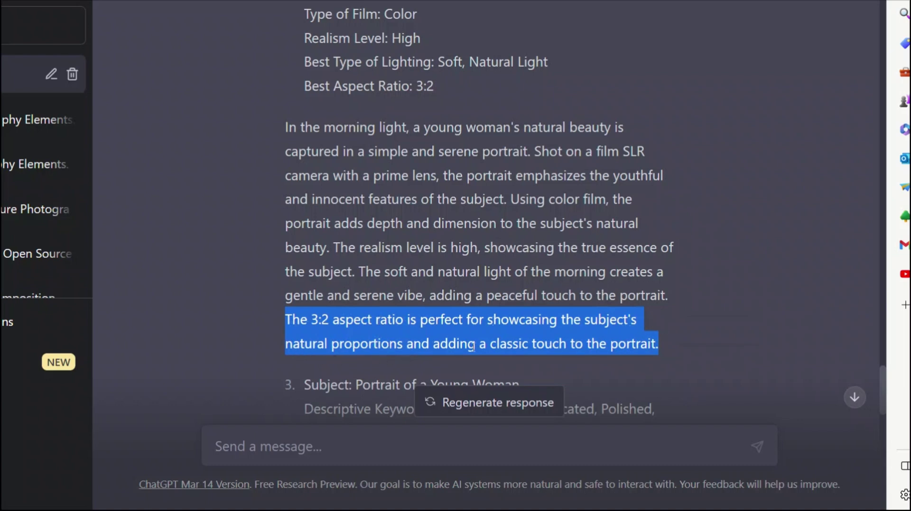
{"action": "left_click", "coordinate": [674, 336]}
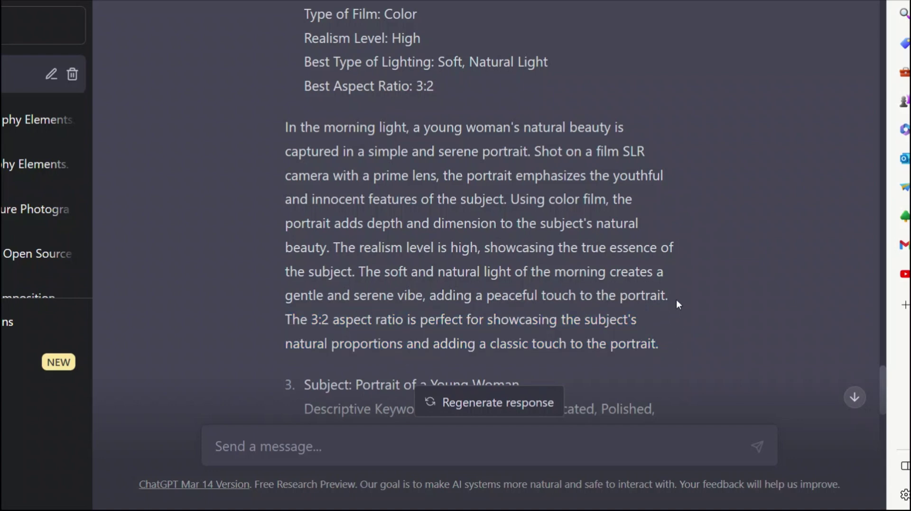
{"action": "left_click_drag", "start_coordinate": [676, 300], "coordinate": [284, 130]}
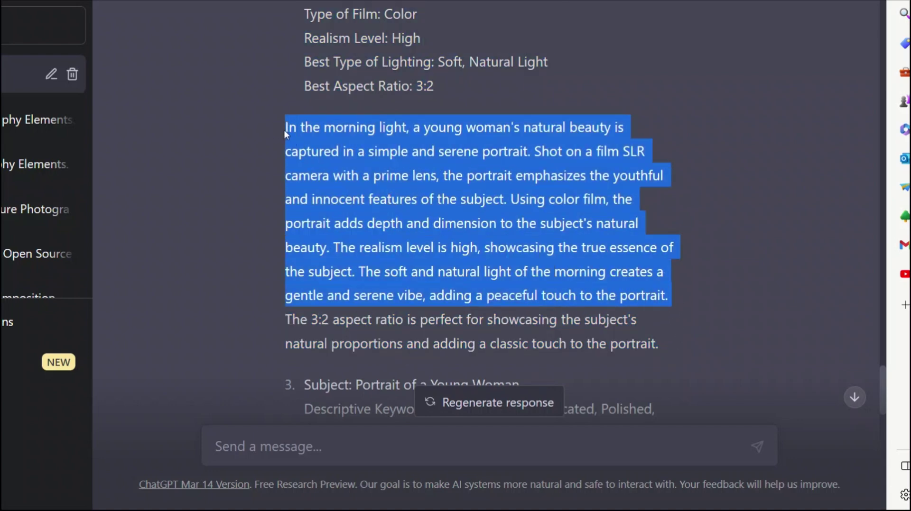
{"action": "key", "text": "ctrl+c"}
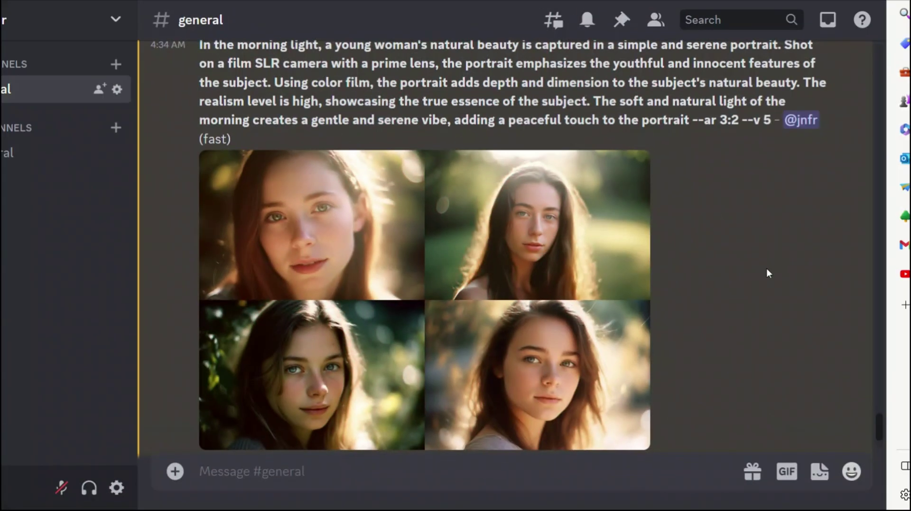
Enlarge the sunlit morning portrait grid, then the black-and-white twilight portrait grid
{"action": "left_click", "coordinate": [589, 312]}
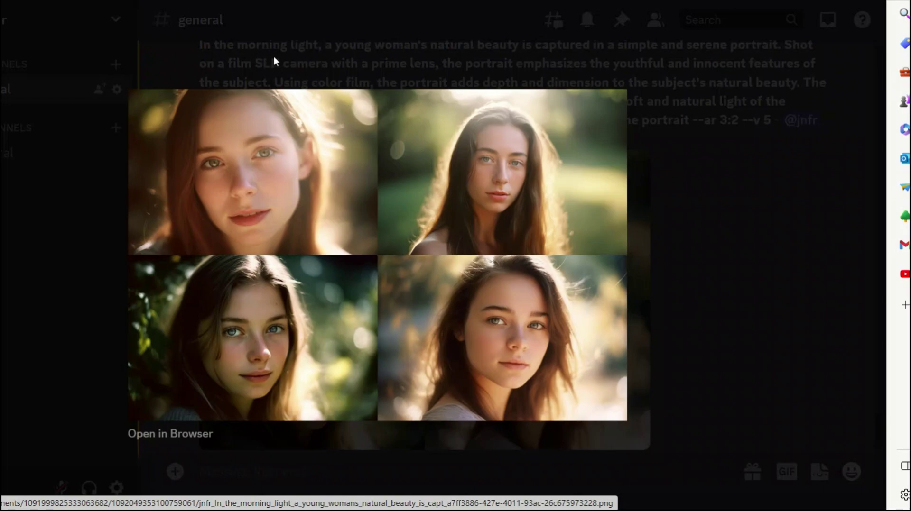
{"action": "left_click", "coordinate": [708, 290]}
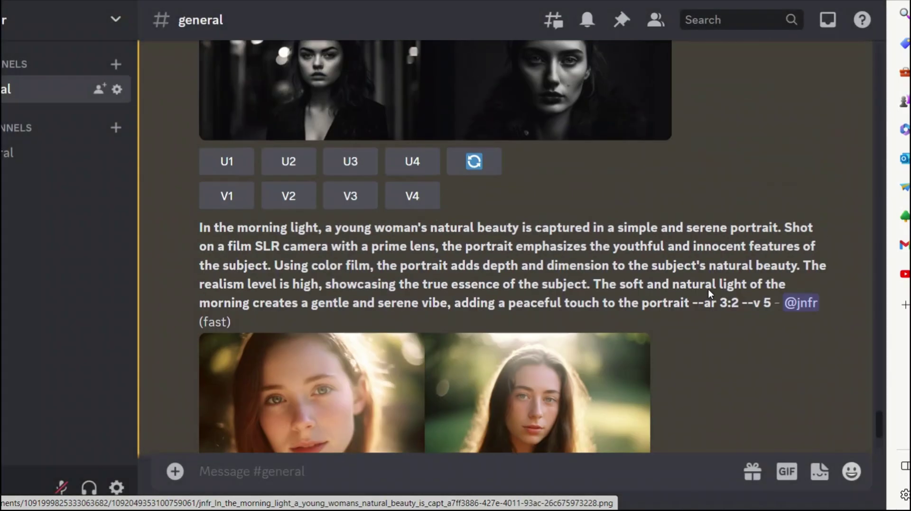
{"action": "scroll", "coordinate": [708, 289], "scroll_direction": "up", "scroll_amount": 5}
{"action": "left_click", "coordinate": [597, 307]}
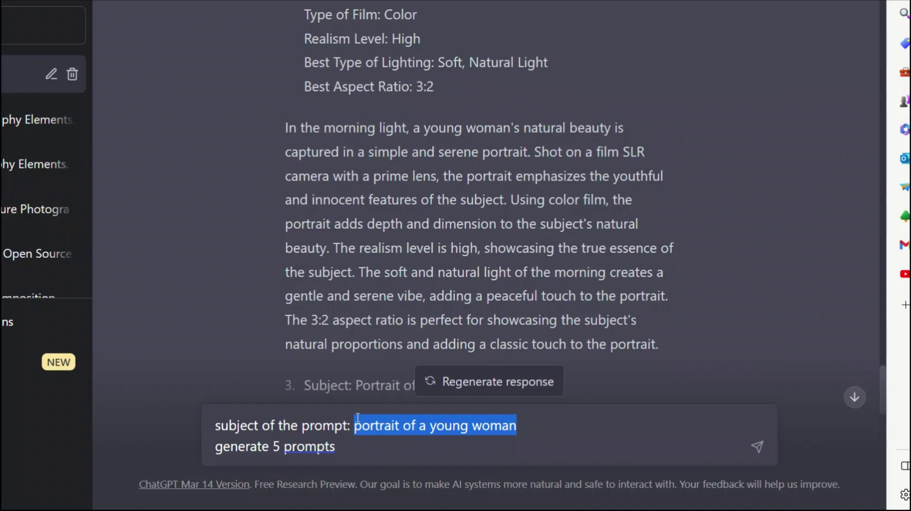
Send the request with subject 'A poster of Alps' asking for 5 prompts
{"action": "type", "text": "A poster o"}
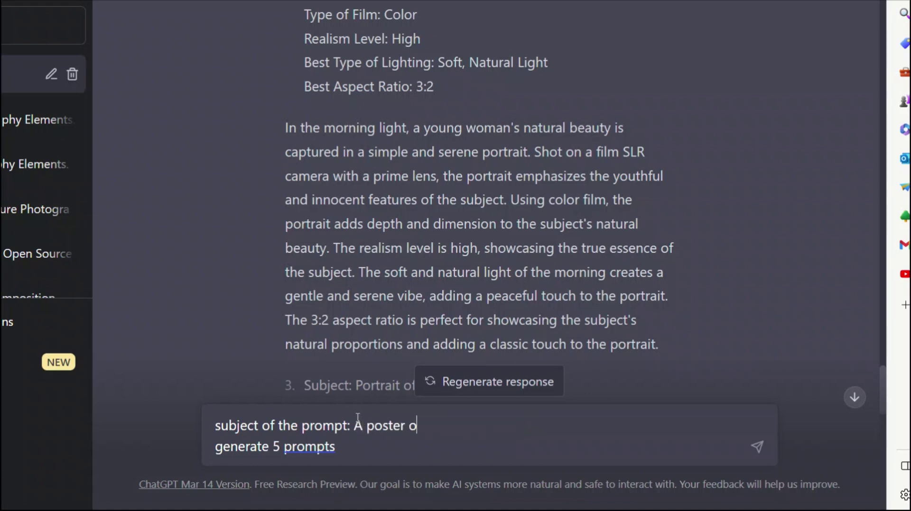
{"action": "type", "text": "f AI"}
{"action": "type", "text": "ps"}
{"action": "key", "text": "Return"}
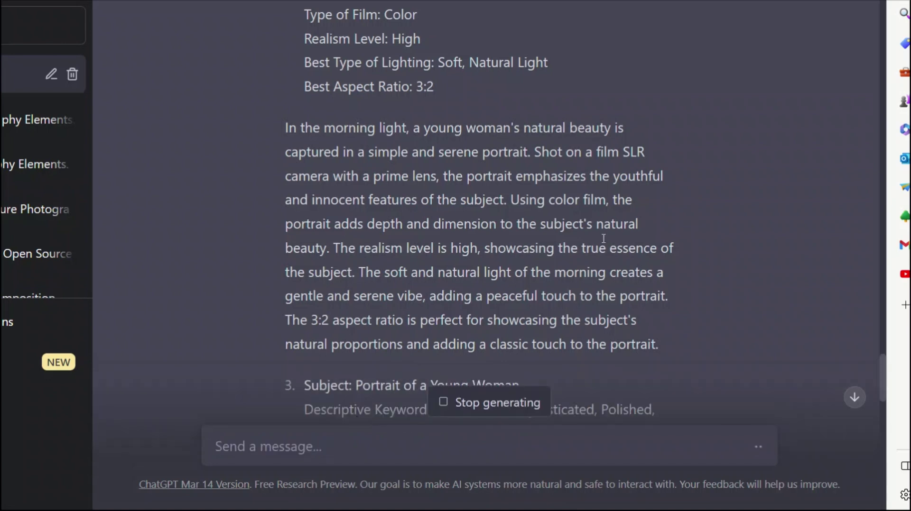
Review the first Alps prompt's Drone camera, High realism and Warm, Soft Light fields
{"action": "scroll", "coordinate": [664, 215], "scroll_direction": "down", "scroll_amount": 15}
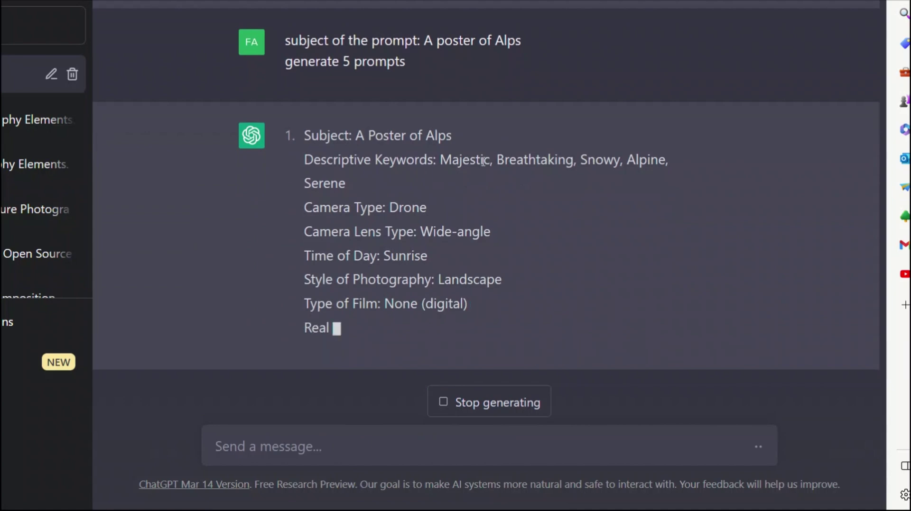
{"action": "scroll", "coordinate": [585, 183], "scroll_direction": "up", "scroll_amount": 2}
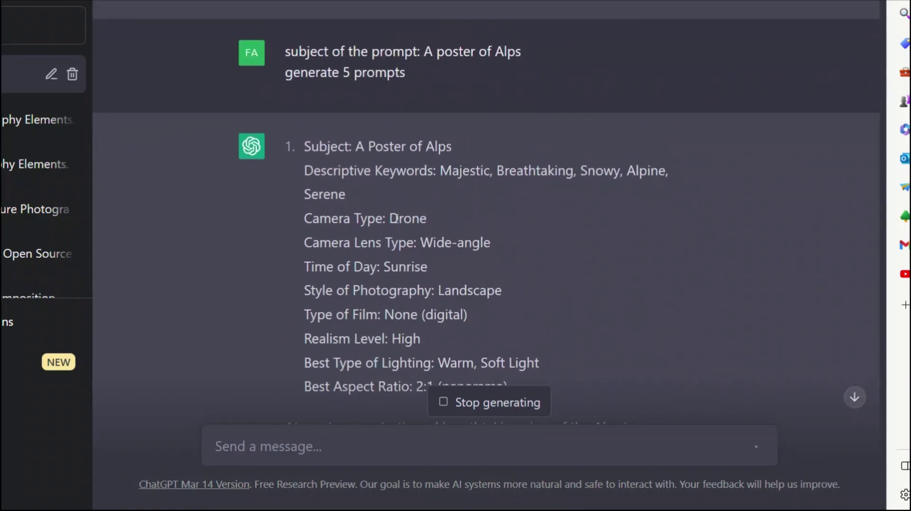
{"action": "left_click_drag", "start_coordinate": [389, 218], "coordinate": [434, 215]}
{"action": "scroll", "coordinate": [500, 259], "scroll_direction": "down", "scroll_amount": 2}
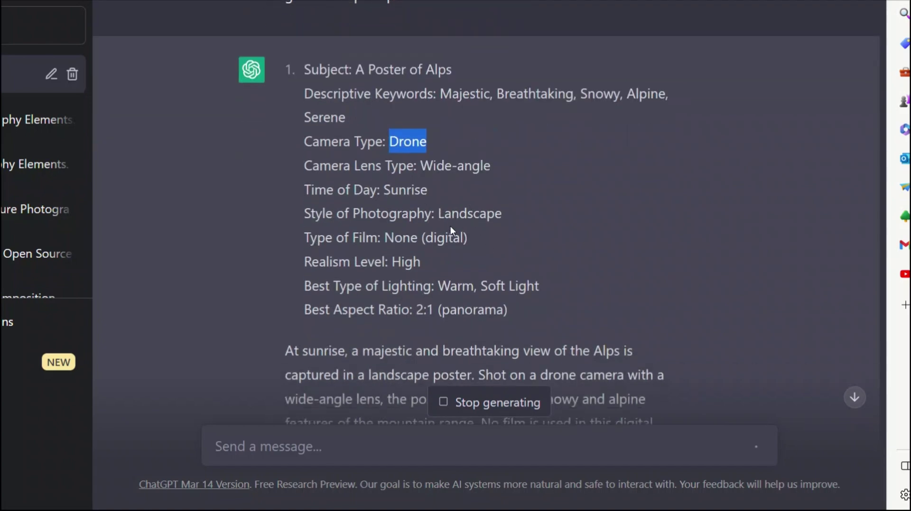
{"action": "triple_click", "coordinate": [352, 261]}
{"action": "triple_click", "coordinate": [522, 288]}
Review later prompts' Medium Format Film Camera, Telephoto, Early Morning and Black and White fields
{"action": "scroll", "coordinate": [582, 297], "scroll_direction": "down", "scroll_amount": 5}
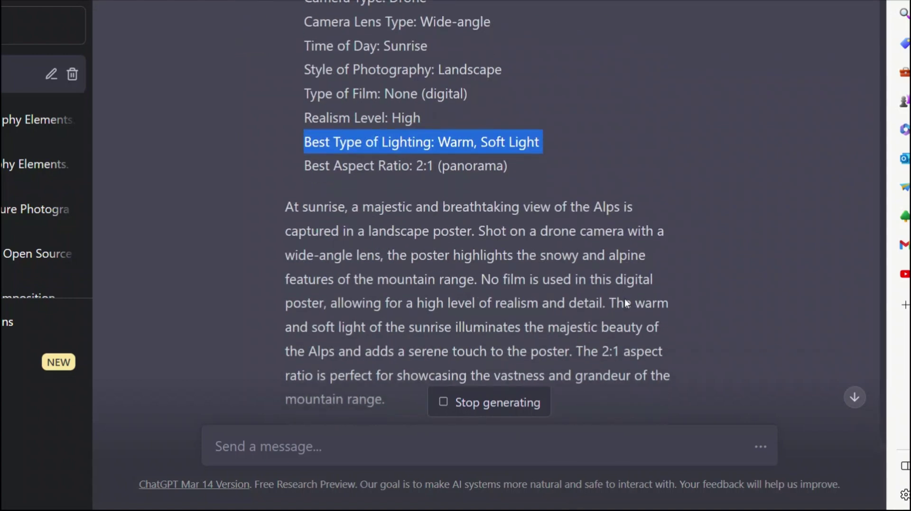
{"action": "scroll", "coordinate": [625, 300], "scroll_direction": "down", "scroll_amount": 5}
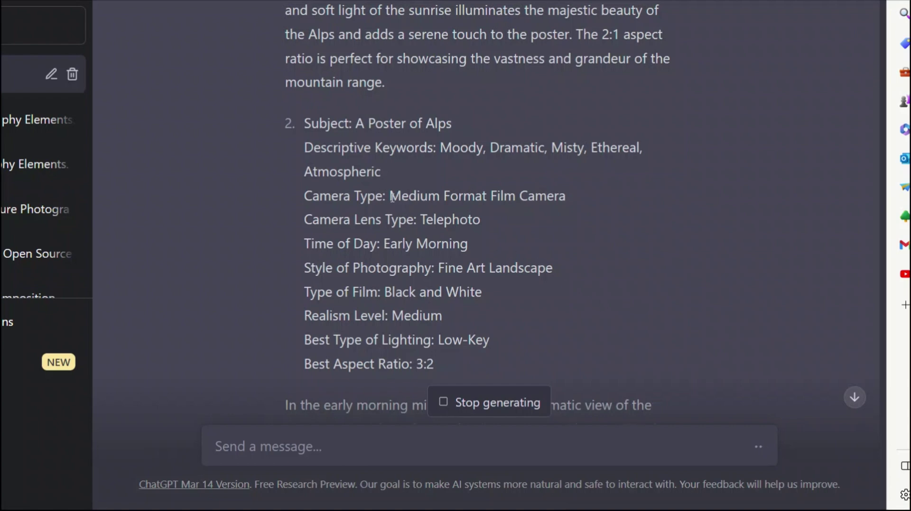
{"action": "left_click_drag", "start_coordinate": [390, 197], "coordinate": [566, 202]}
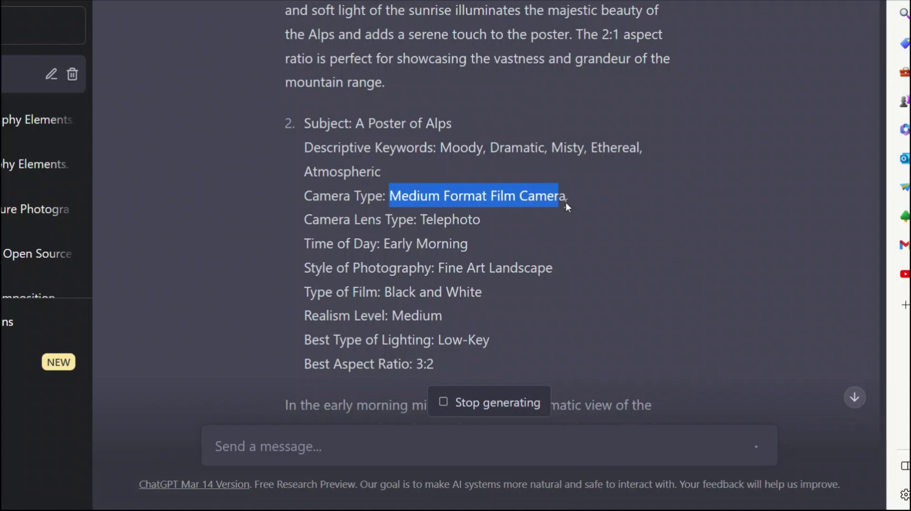
{"action": "double_click", "coordinate": [462, 221]}
{"action": "scroll", "coordinate": [550, 234], "scroll_direction": "down", "scroll_amount": 3}
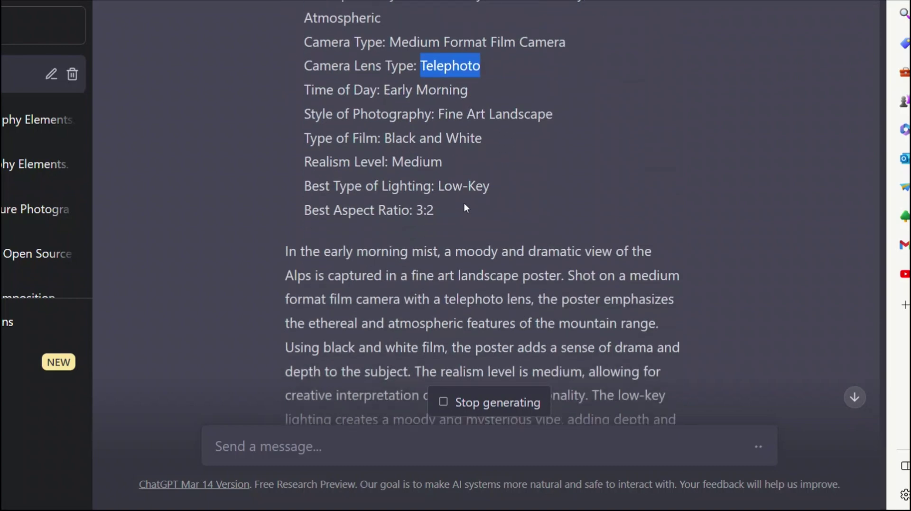
{"action": "left_click", "coordinate": [386, 89]}
{"action": "left_click_drag", "start_coordinate": [385, 89], "coordinate": [469, 91]}
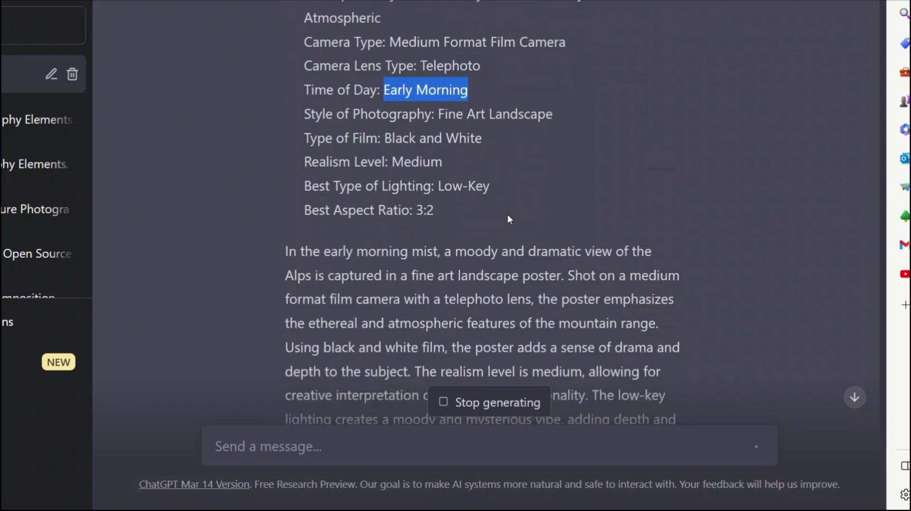
{"action": "left_click_drag", "start_coordinate": [385, 138], "coordinate": [483, 139]}
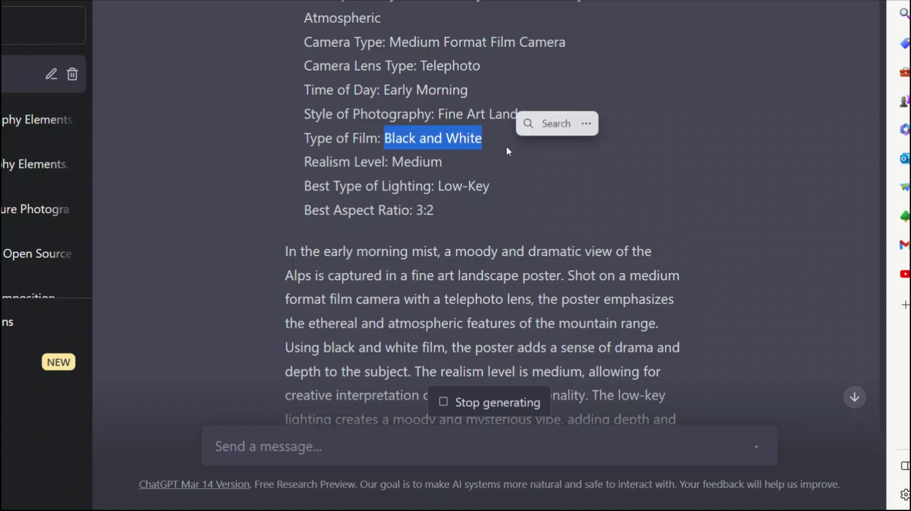
{"action": "scroll", "coordinate": [662, 158], "scroll_direction": "down", "scroll_amount": 10}
{"action": "scroll", "coordinate": [662, 158], "scroll_direction": "up", "scroll_amount": 3}
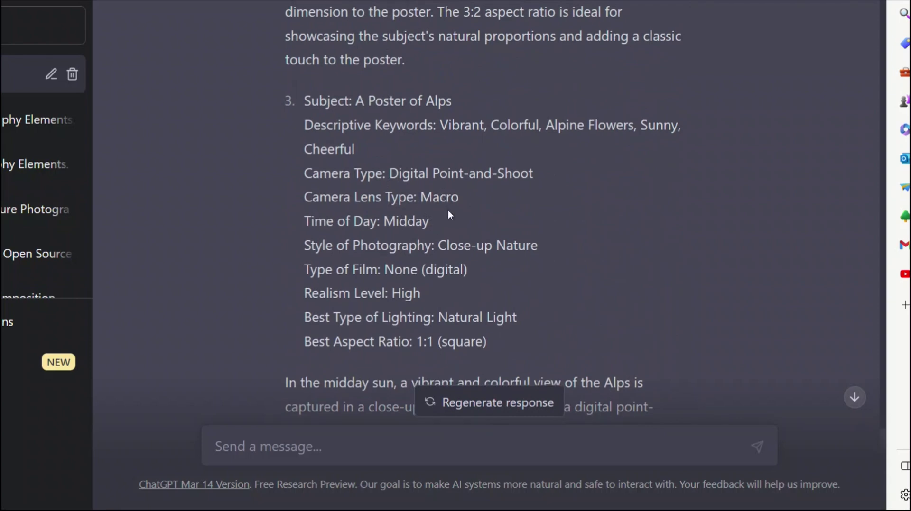
{"action": "scroll", "coordinate": [449, 214], "scroll_direction": "down", "scroll_amount": 3}
{"action": "scroll", "coordinate": [448, 211], "scroll_direction": "down", "scroll_amount": 6}
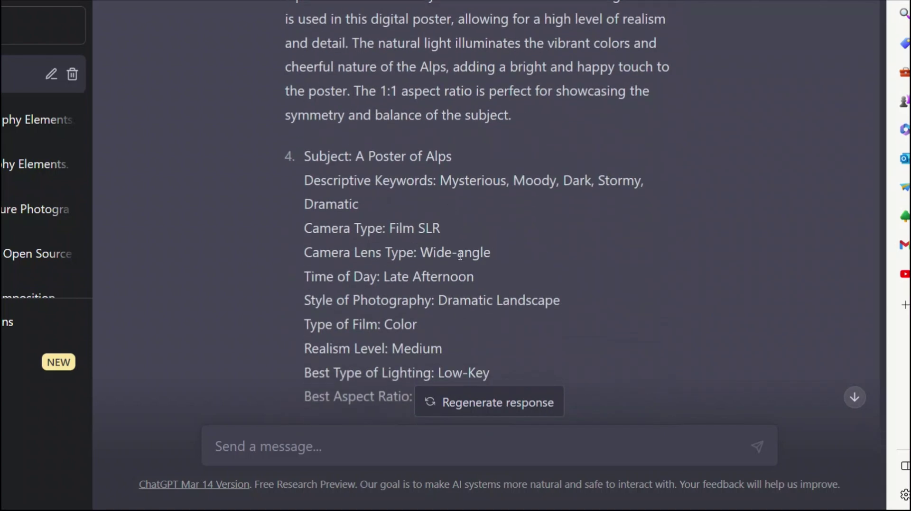
{"action": "scroll", "coordinate": [498, 252], "scroll_direction": "up", "scroll_amount": 15}
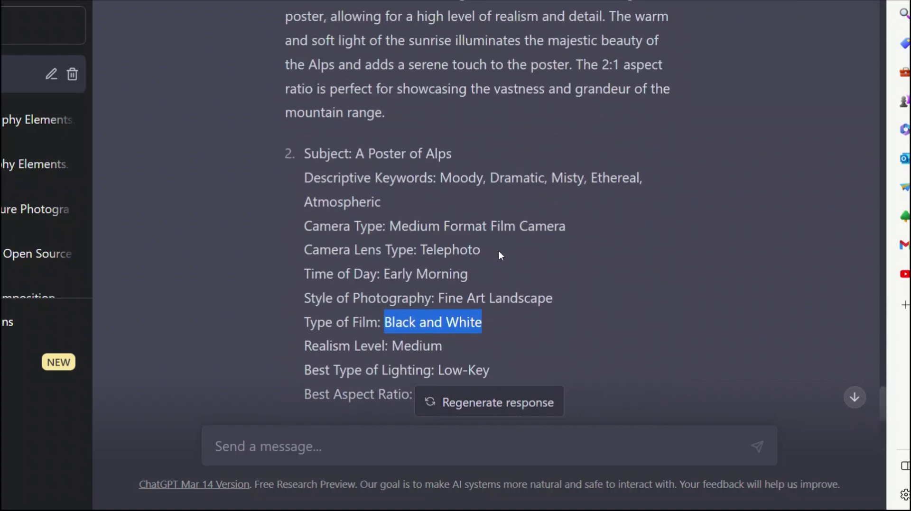
{"action": "scroll", "coordinate": [499, 251], "scroll_direction": "down", "scroll_amount": 2}
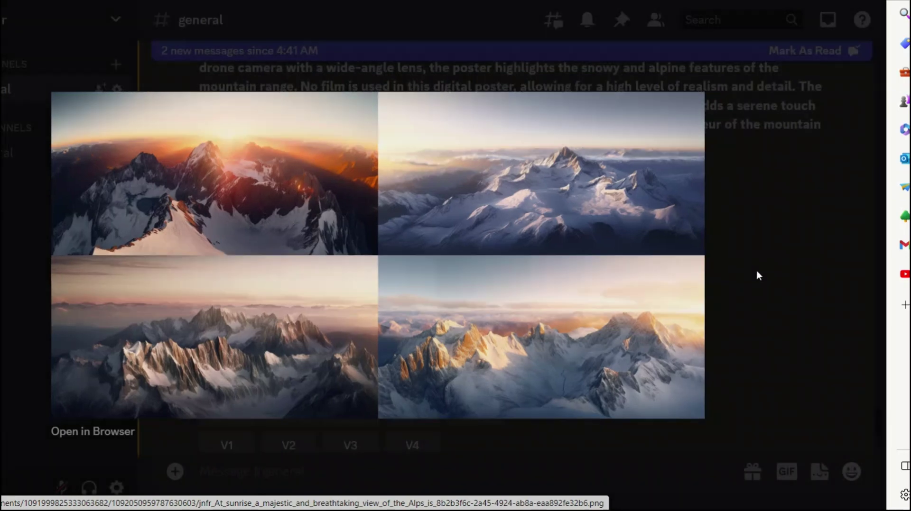
Re-examine the enlarged sunrise and black-and-white misty Alps grids
{"action": "left_click", "coordinate": [777, 261]}
{"action": "scroll", "coordinate": [332, 133], "scroll_direction": "up", "scroll_amount": 2}
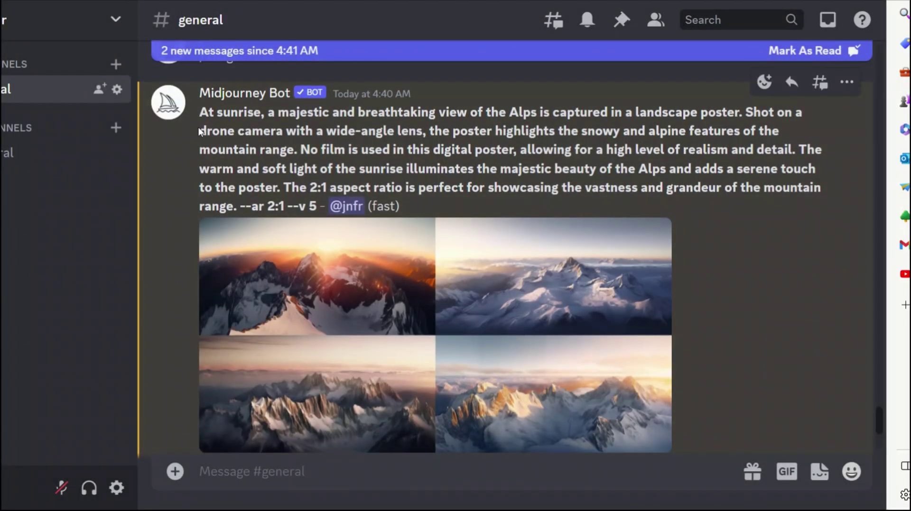
{"action": "left_click", "coordinate": [397, 269]}
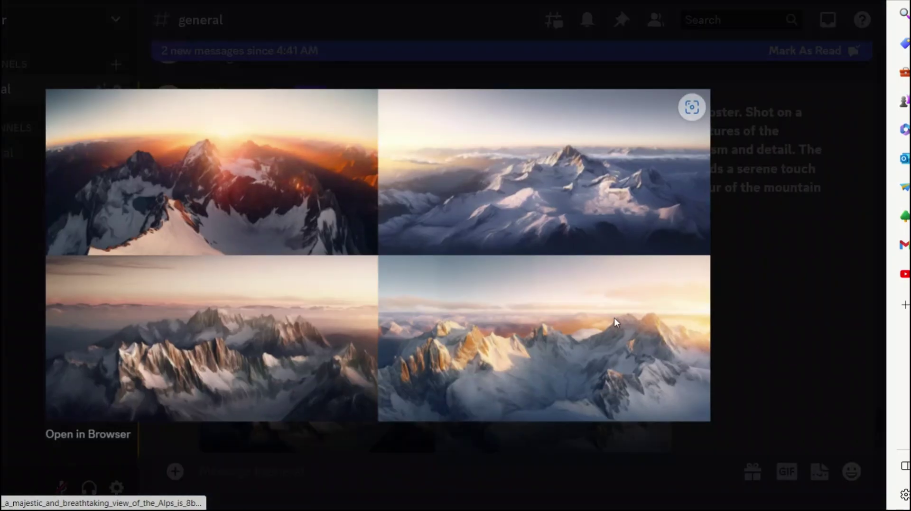
{"action": "left_click", "coordinate": [764, 314]}
{"action": "scroll", "coordinate": [662, 420], "scroll_direction": "down", "scroll_amount": 9}
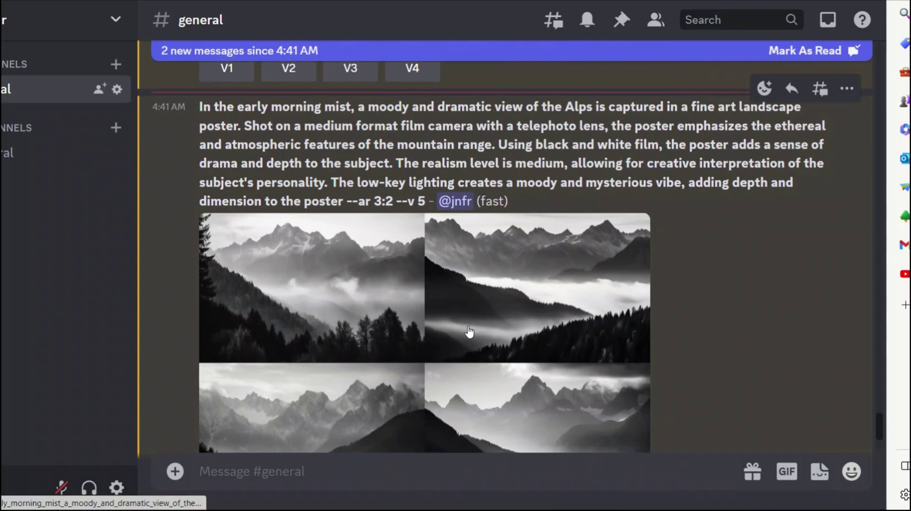
{"action": "scroll", "coordinate": [528, 344], "scroll_direction": "down", "scroll_amount": 1}
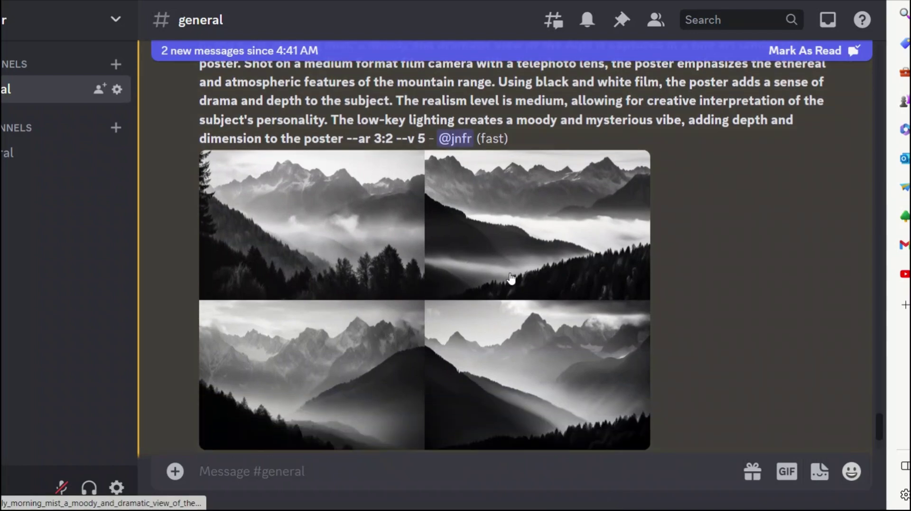
{"action": "left_click", "coordinate": [511, 277]}
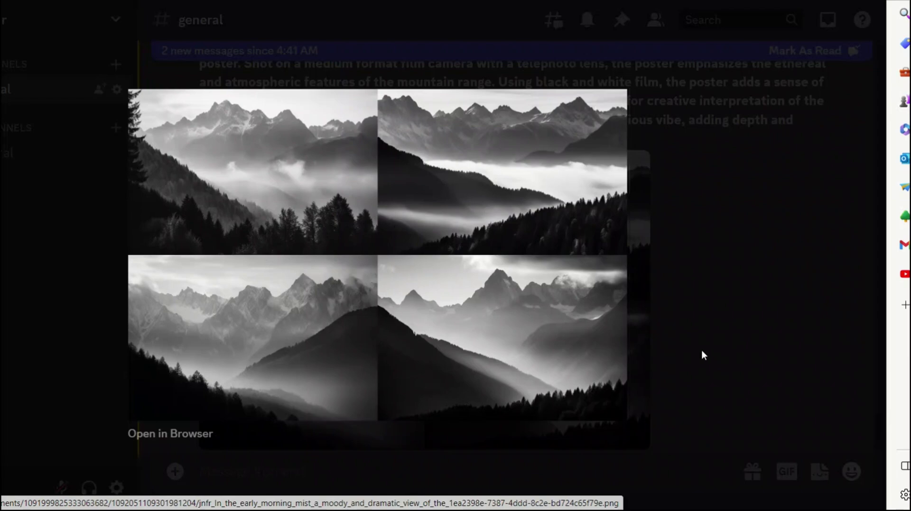
{"action": "left_click", "coordinate": [712, 308]}
Enlarge the midday Alps wildflower image grid
{"action": "scroll", "coordinate": [706, 351], "scroll_direction": "down", "scroll_amount": 10}
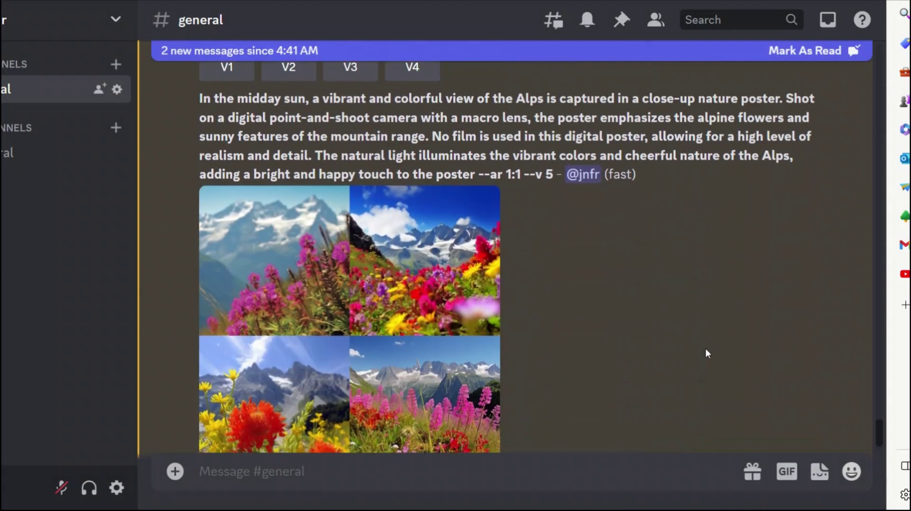
{"action": "scroll", "coordinate": [705, 349], "scroll_direction": "up", "scroll_amount": 2}
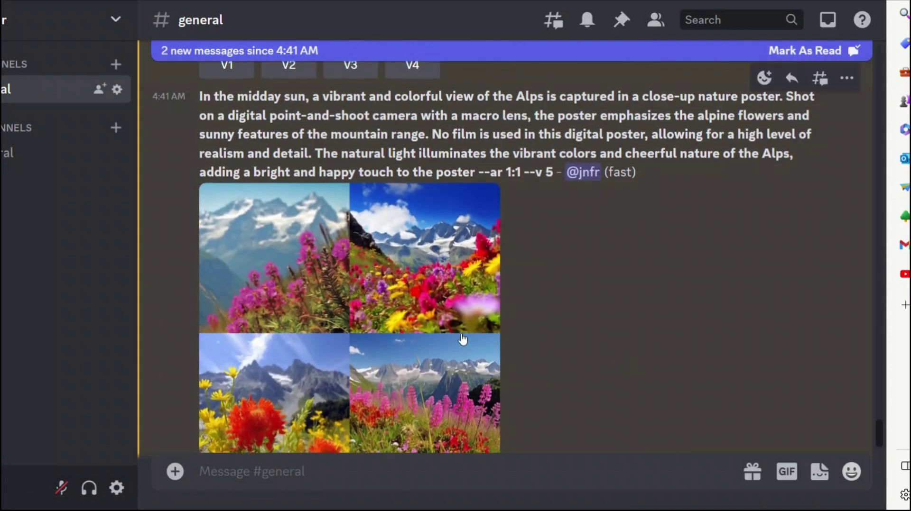
{"action": "left_click", "coordinate": [405, 361]}
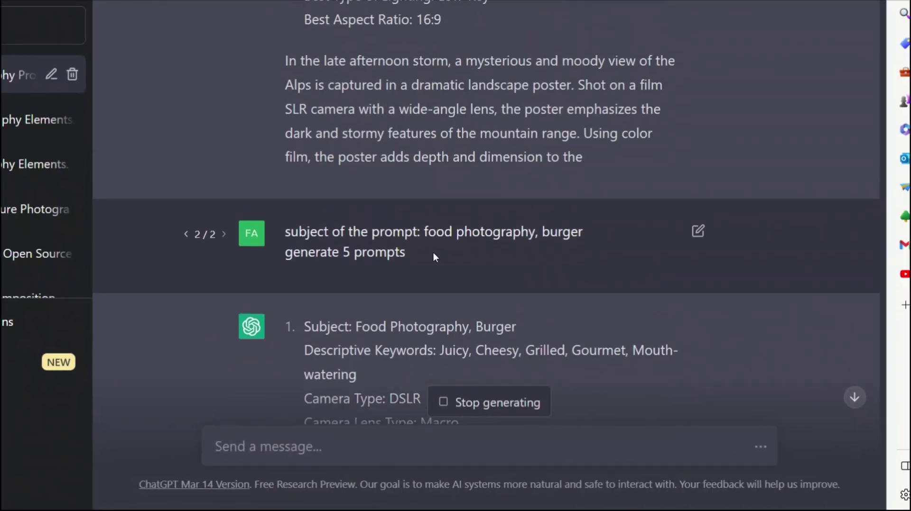
Highlight the request for five burger food-photography prompts, then clear the selection
{"action": "left_click_drag", "start_coordinate": [434, 256], "coordinate": [294, 230]}
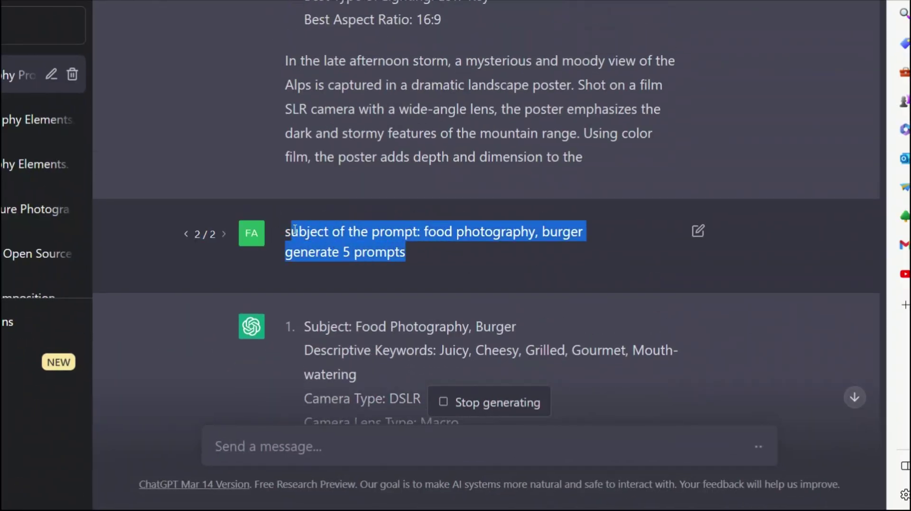
{"action": "left_click", "coordinate": [552, 235]}
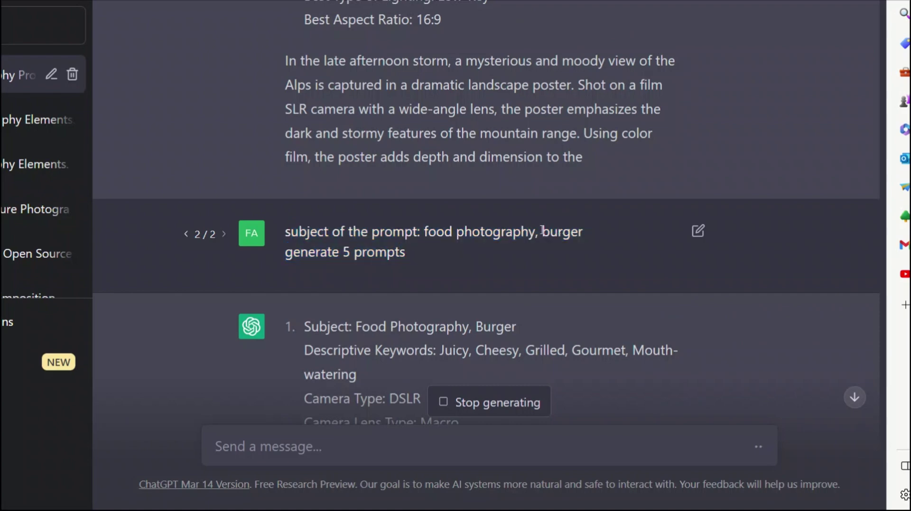
{"action": "left_click_drag", "start_coordinate": [542, 230], "coordinate": [594, 229]}
{"action": "scroll", "coordinate": [603, 309], "scroll_direction": "down", "scroll_amount": 5}
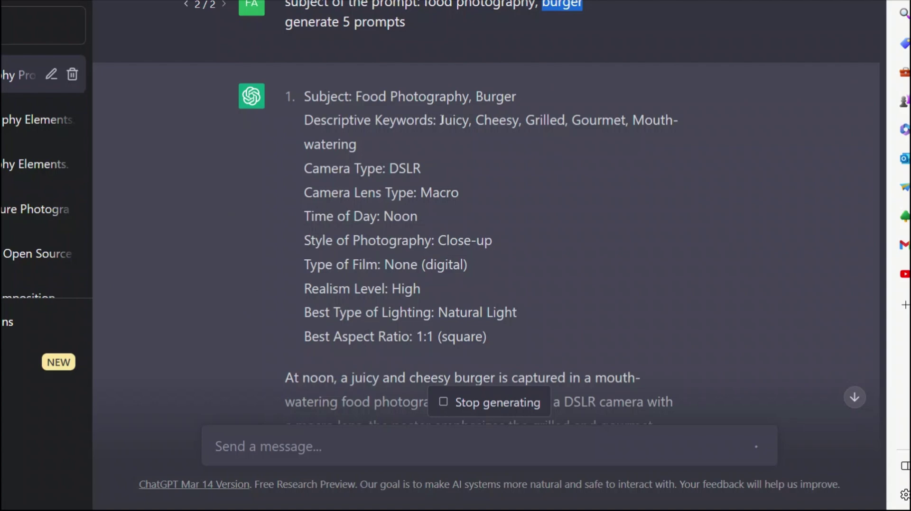
Highlight the burger's descriptive keywords, then the Macro lens type
{"action": "left_click_drag", "start_coordinate": [436, 121], "coordinate": [525, 139]}
{"action": "left_click_drag", "start_coordinate": [388, 143], "coordinate": [388, 143]}
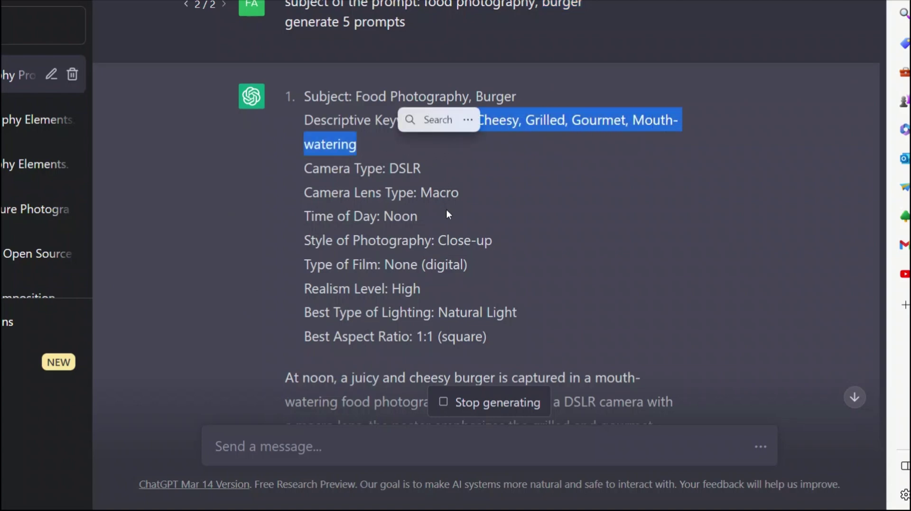
{"action": "scroll", "coordinate": [448, 212], "scroll_direction": "down", "scroll_amount": 2}
{"action": "left_click", "coordinate": [437, 116]}
{"action": "double_click", "coordinate": [436, 116]}
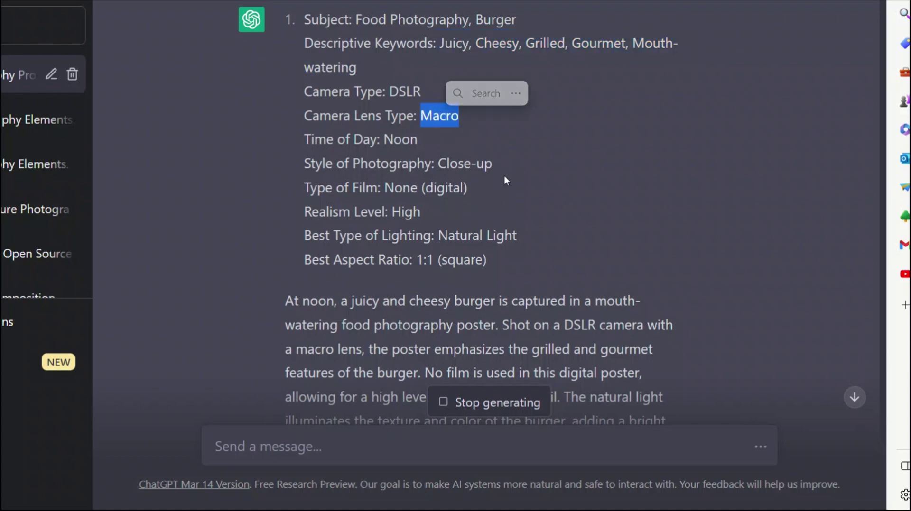
Highlight the Close-up photography style line and Film SLR field, reading on to the spicy Mexican prompt
{"action": "scroll", "coordinate": [504, 176], "scroll_direction": "down", "scroll_amount": 2}
{"action": "triple_click", "coordinate": [491, 91]}
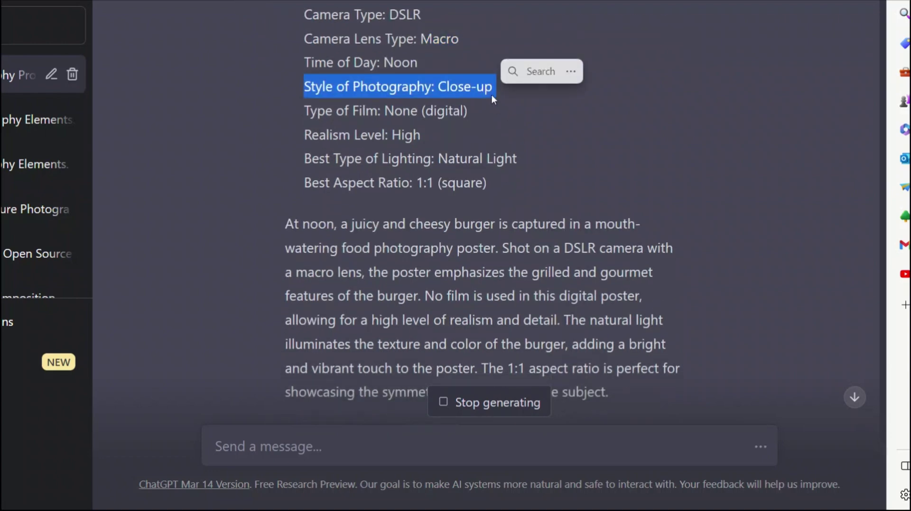
{"action": "scroll", "coordinate": [567, 181], "scroll_direction": "down", "scroll_amount": 8}
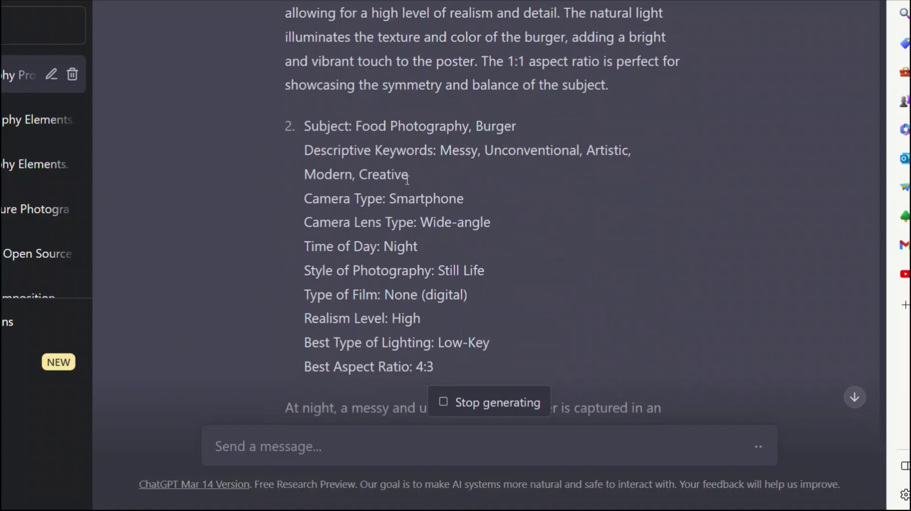
{"action": "scroll", "coordinate": [442, 213], "scroll_direction": "down", "scroll_amount": 3}
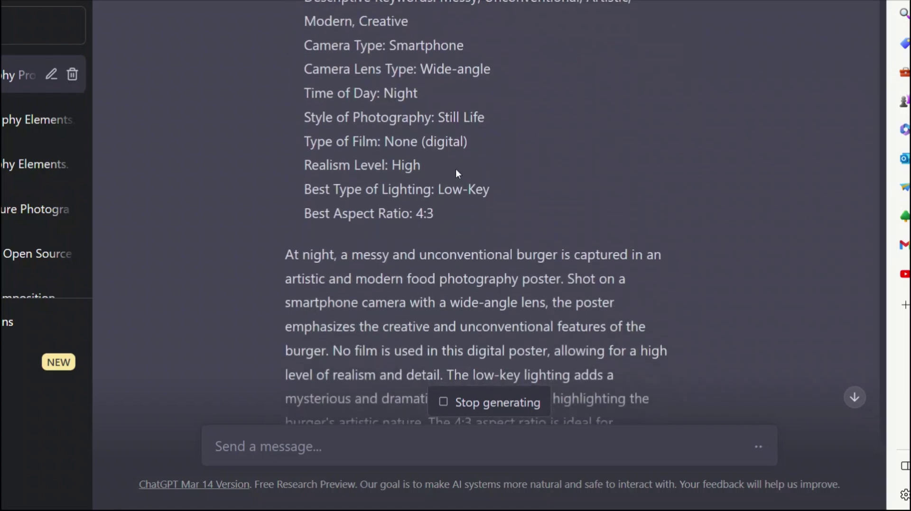
{"action": "scroll", "coordinate": [455, 171], "scroll_direction": "up", "scroll_amount": 2}
{"action": "scroll", "coordinate": [464, 176], "scroll_direction": "down", "scroll_amount": 8}
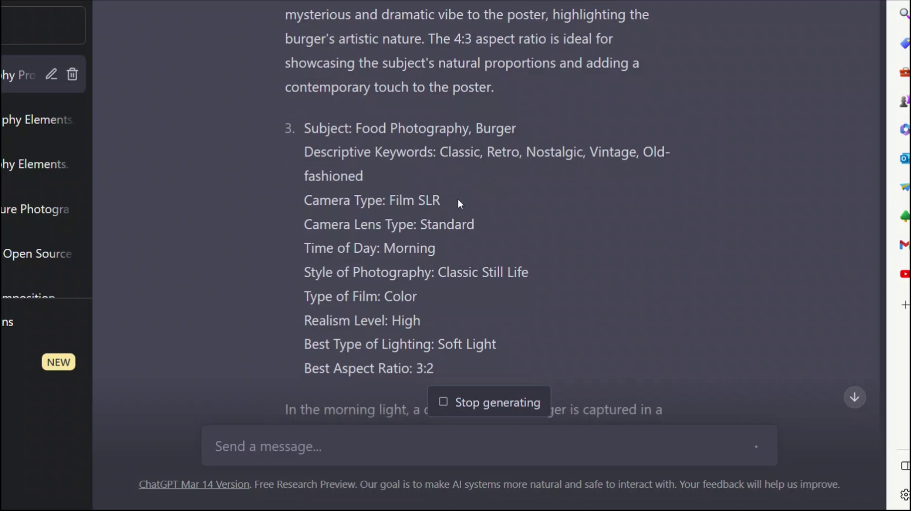
{"action": "left_click_drag", "start_coordinate": [390, 201], "coordinate": [466, 201]}
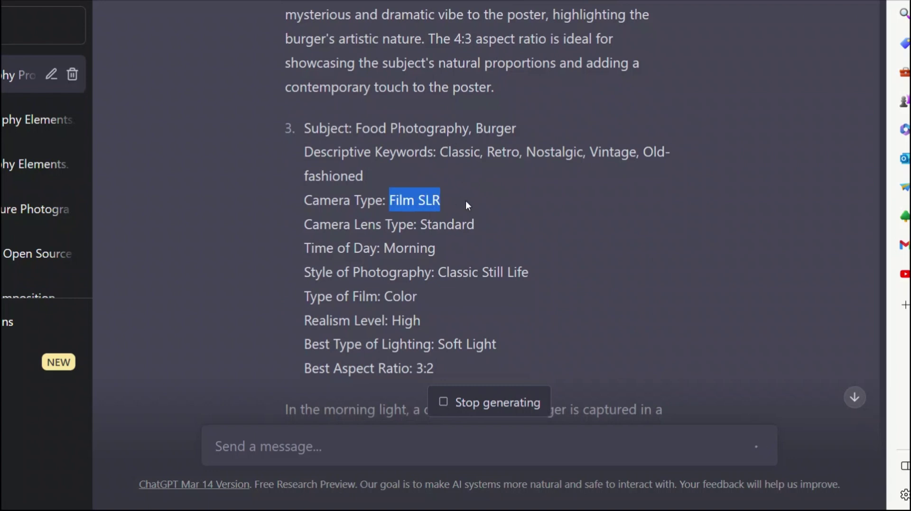
{"action": "left_click", "coordinate": [569, 140]}
{"action": "scroll", "coordinate": [652, 186], "scroll_direction": "down", "scroll_amount": 3}
{"action": "scroll", "coordinate": [652, 186], "scroll_direction": "down", "scroll_amount": 6}
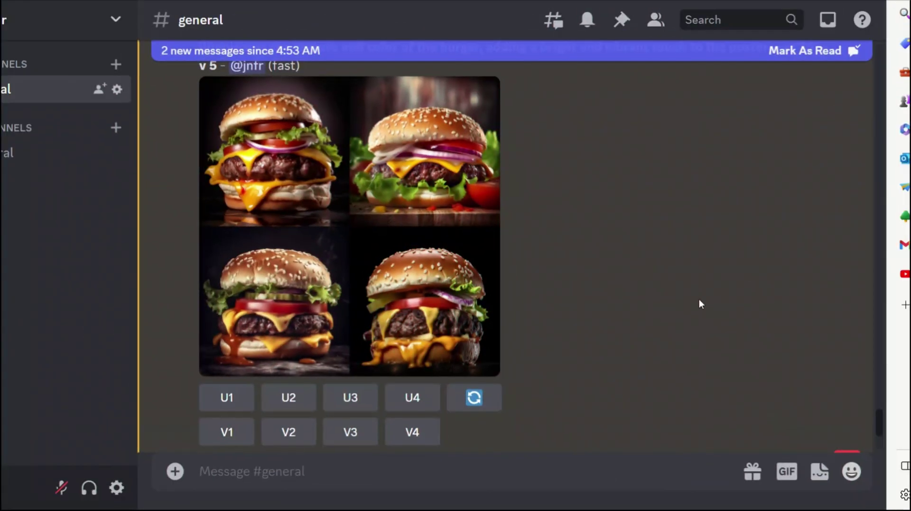
Preview the noon juicy burger grid and the messy night-time burger grid in Discord
{"action": "scroll", "coordinate": [642, 249], "scroll_direction": "up", "scroll_amount": 4}
{"action": "left_click", "coordinate": [411, 268]}
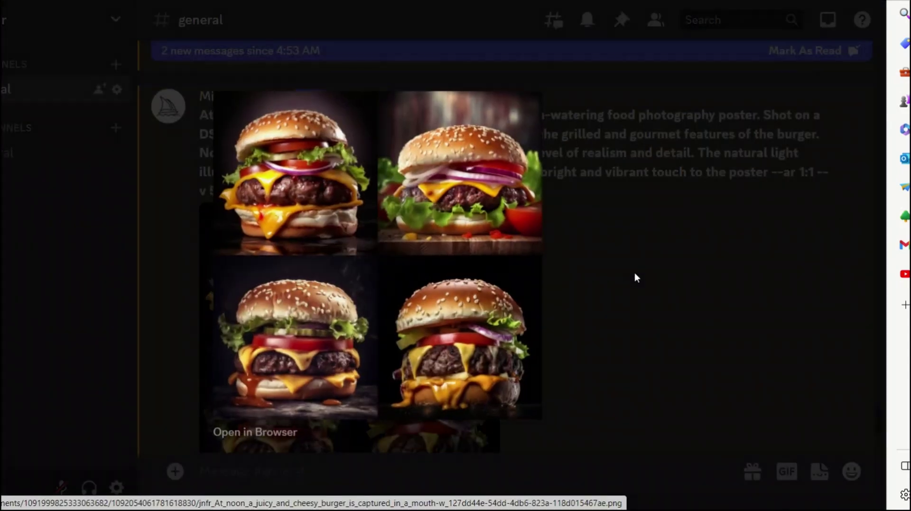
{"action": "left_click", "coordinate": [634, 272]}
{"action": "scroll", "coordinate": [627, 324], "scroll_direction": "down", "scroll_amount": 6}
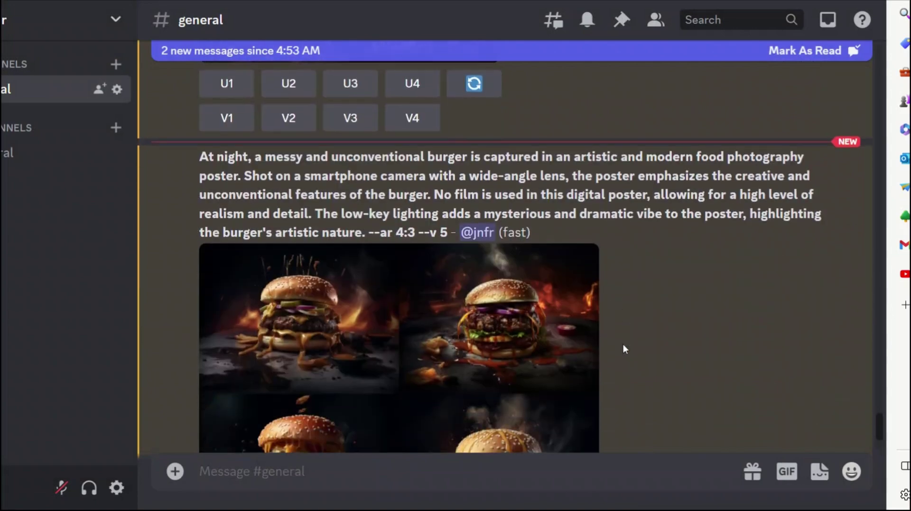
{"action": "scroll", "coordinate": [622, 345], "scroll_direction": "down", "scroll_amount": 3}
{"action": "left_click", "coordinate": [539, 304]}
{"action": "left_click", "coordinate": [613, 340]}
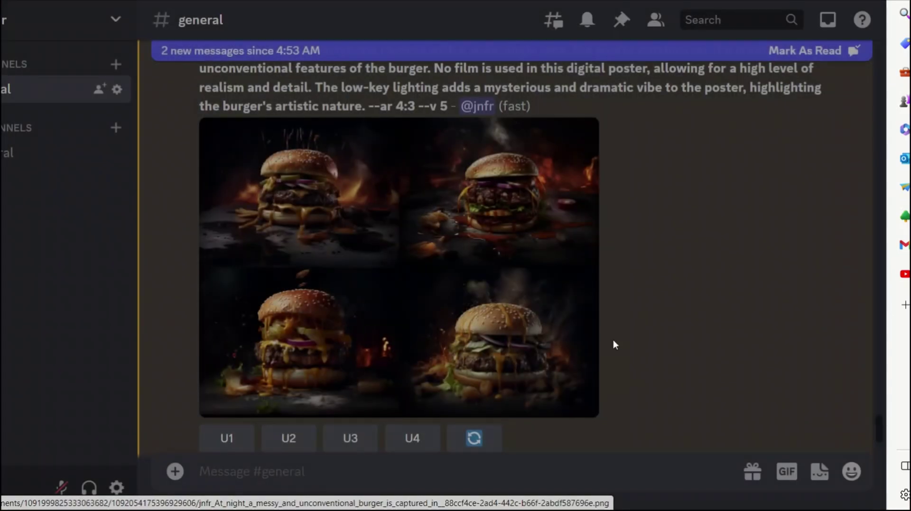
Open the Mexican-style burger grid and zoom it out to fit all four images
{"action": "scroll", "coordinate": [613, 340], "scroll_direction": "down", "scroll_amount": 5}
{"action": "left_click", "coordinate": [546, 394]}
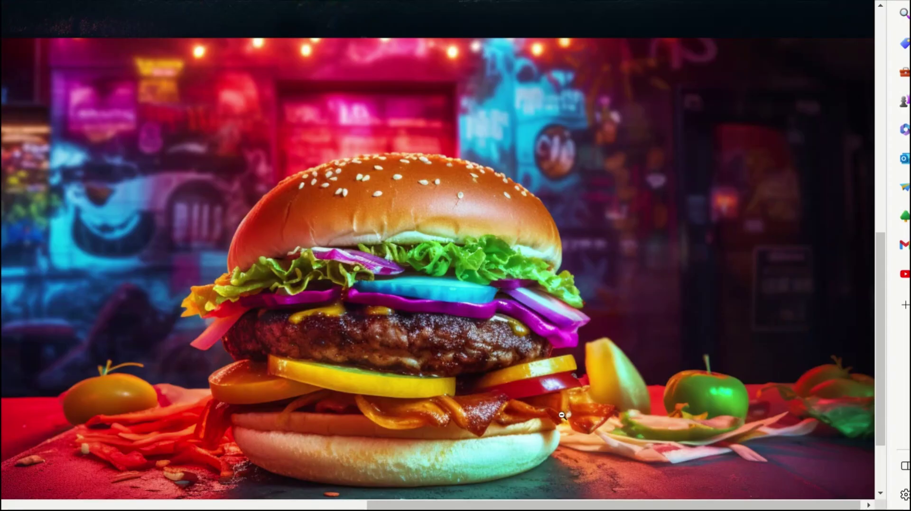
{"action": "left_click", "coordinate": [481, 443]}
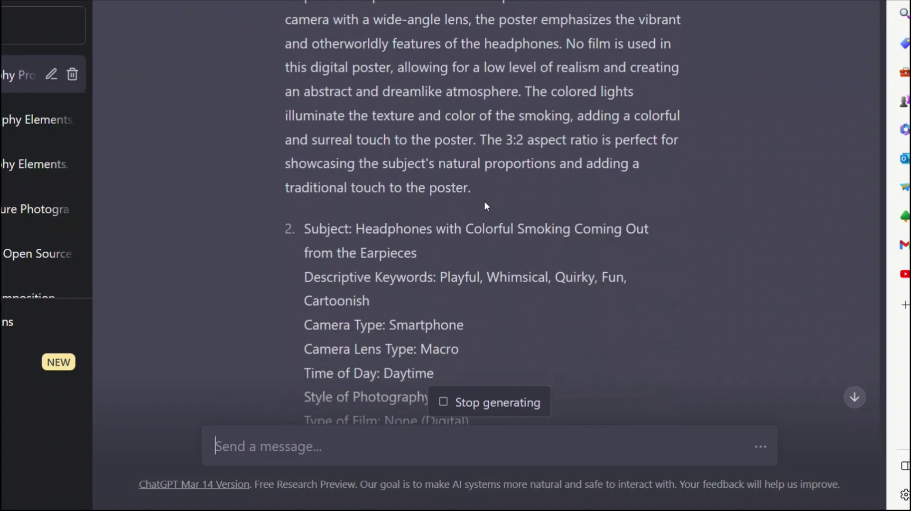
Select the first headphone prompt's Descriptive Keywords, then read through all three colorful-smoke headphone prompts
{"action": "scroll", "coordinate": [485, 201], "scroll_direction": "up", "scroll_amount": 10}
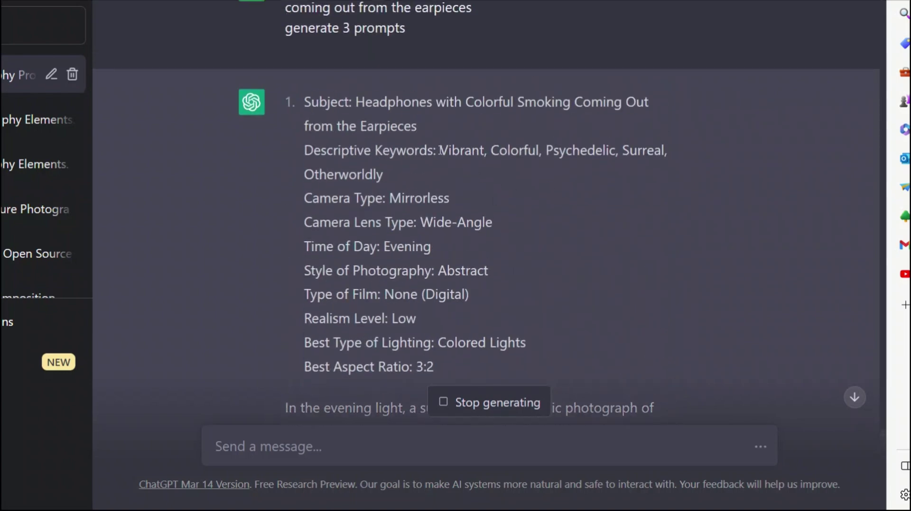
{"action": "left_click_drag", "start_coordinate": [439, 150], "coordinate": [383, 175]}
{"action": "scroll", "coordinate": [533, 232], "scroll_direction": "down", "scroll_amount": 2}
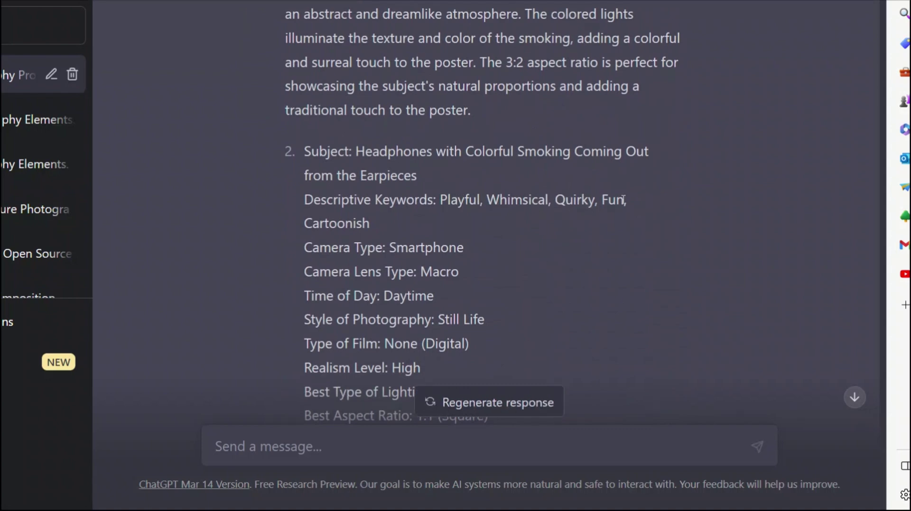
{"action": "scroll", "coordinate": [626, 200], "scroll_direction": "down", "scroll_amount": 2}
{"action": "scroll", "coordinate": [626, 199], "scroll_direction": "down", "scroll_amount": 15}
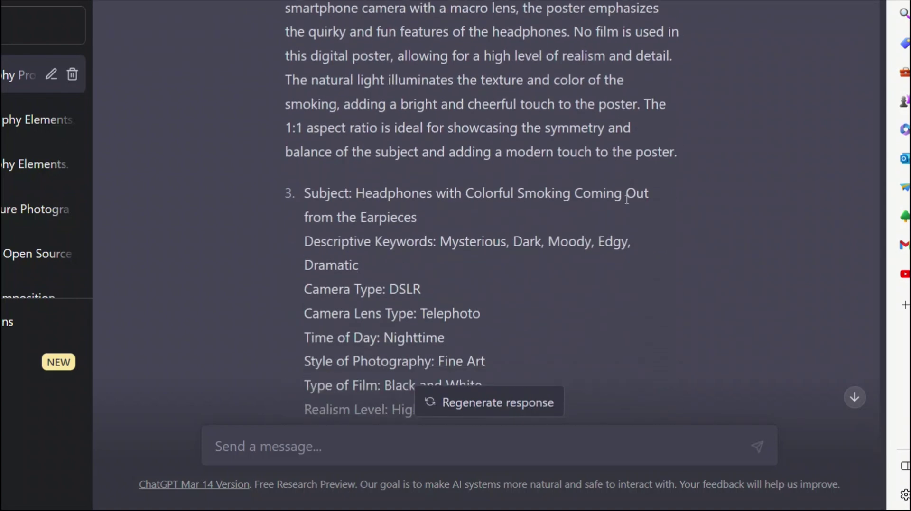
{"action": "scroll", "coordinate": [626, 199], "scroll_direction": "down", "scroll_amount": 5}
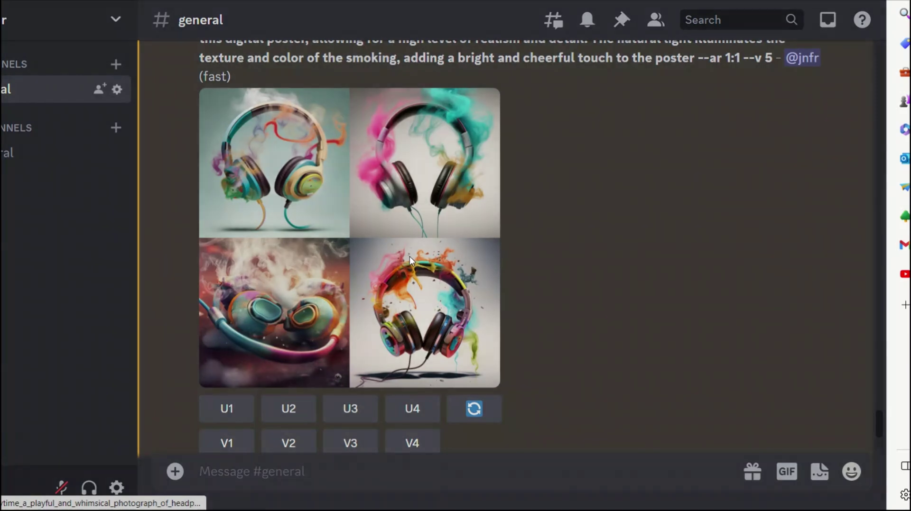
Review the playful daytime and dark nighttime headphone grids, then enlarge the psychedelic headphone grid
{"action": "left_click", "coordinate": [409, 256]}
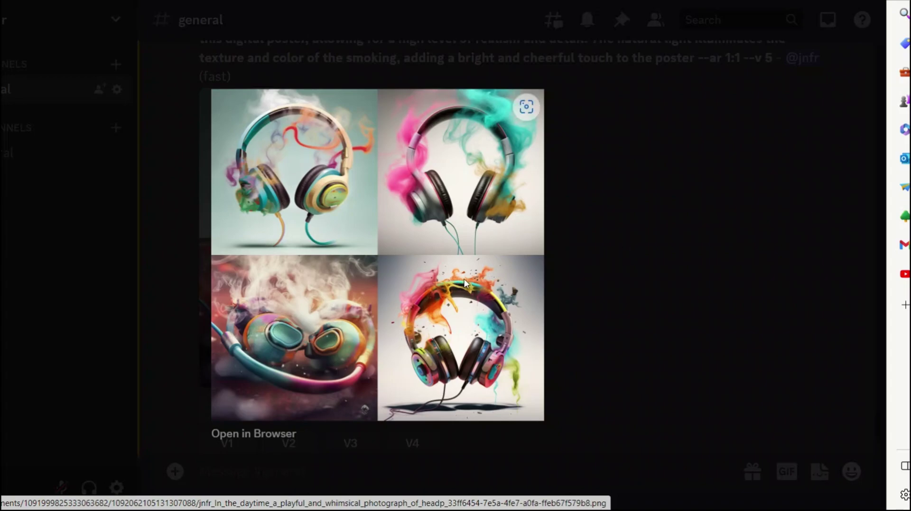
{"action": "left_click", "coordinate": [639, 275]}
{"action": "scroll", "coordinate": [609, 352], "scroll_direction": "down", "scroll_amount": 6}
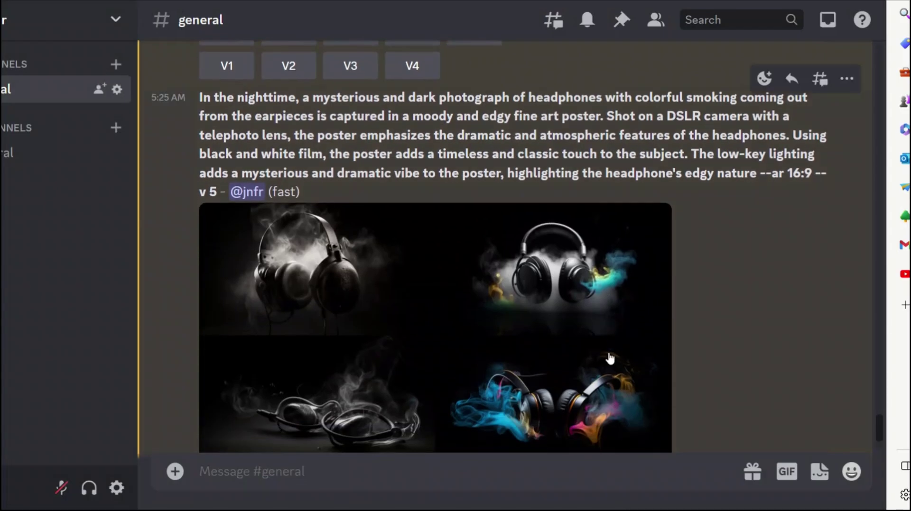
{"action": "left_click", "coordinate": [474, 321]}
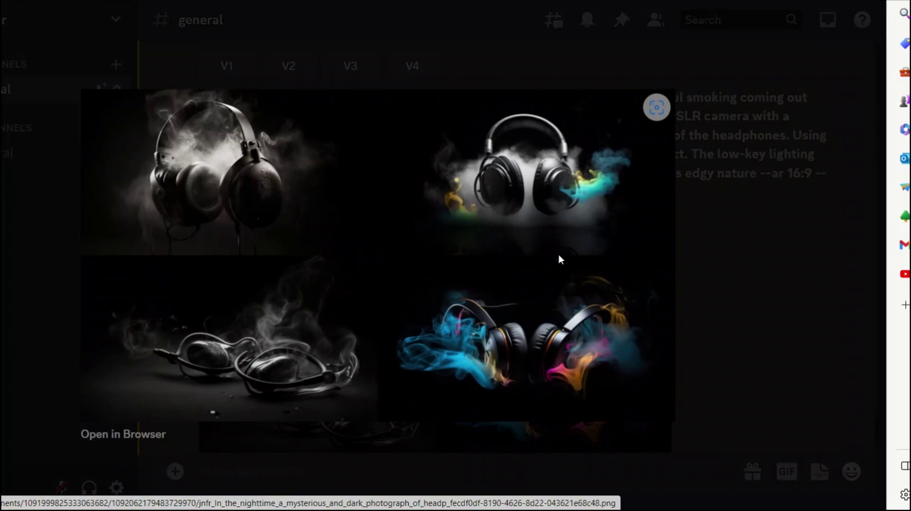
{"action": "left_click", "coordinate": [709, 275]}
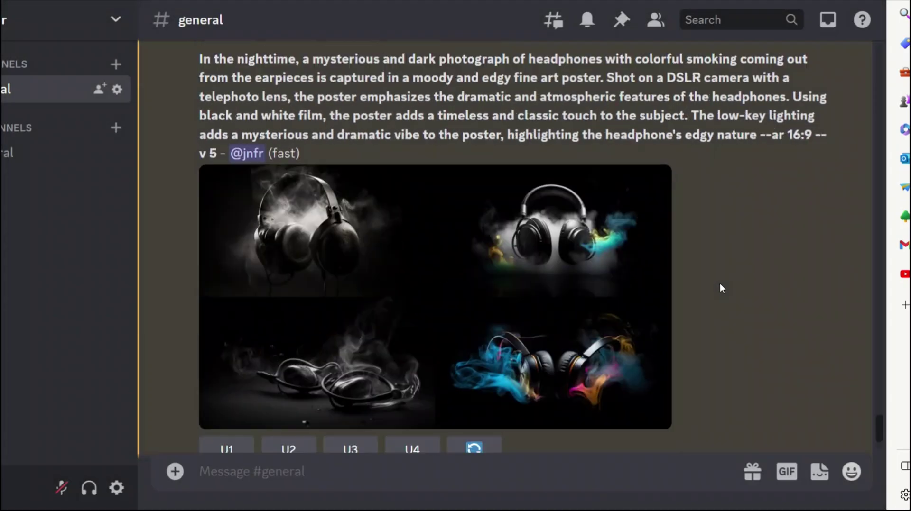
{"action": "scroll", "coordinate": [731, 303], "scroll_direction": "down", "scroll_amount": 10}
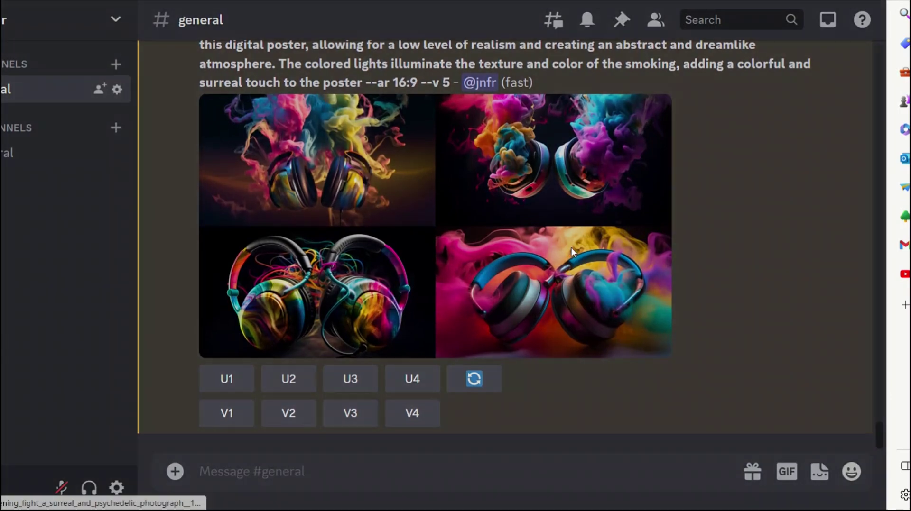
{"action": "left_click", "coordinate": [571, 248]}
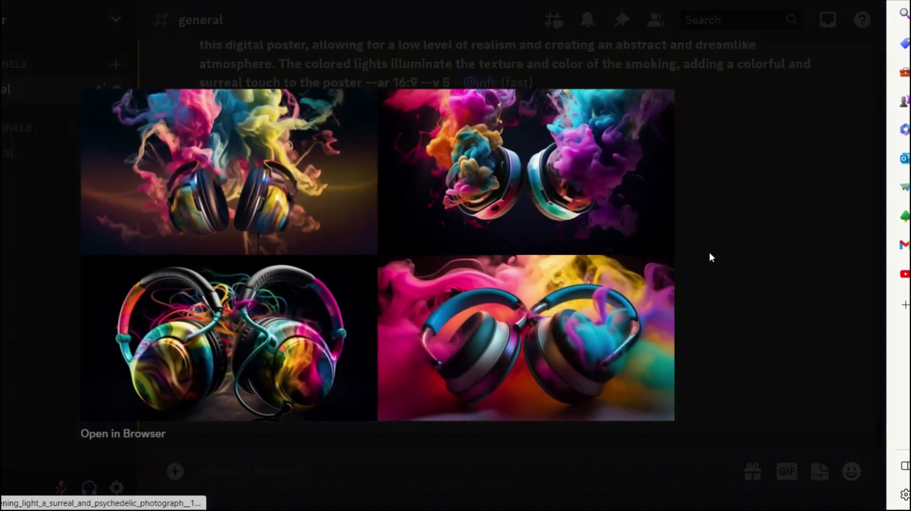